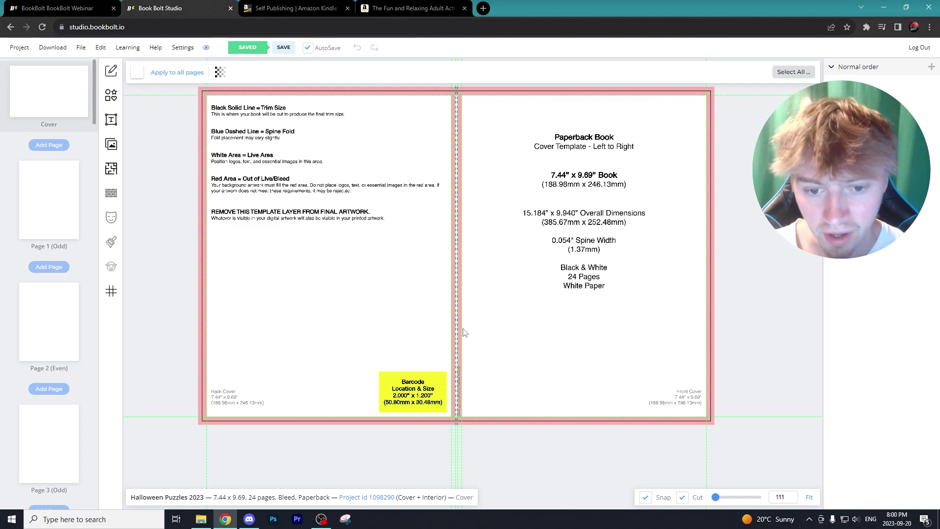
{"action": "scroll", "coordinate": [469, 436], "scroll_direction": "down", "scroll_amount": 2}
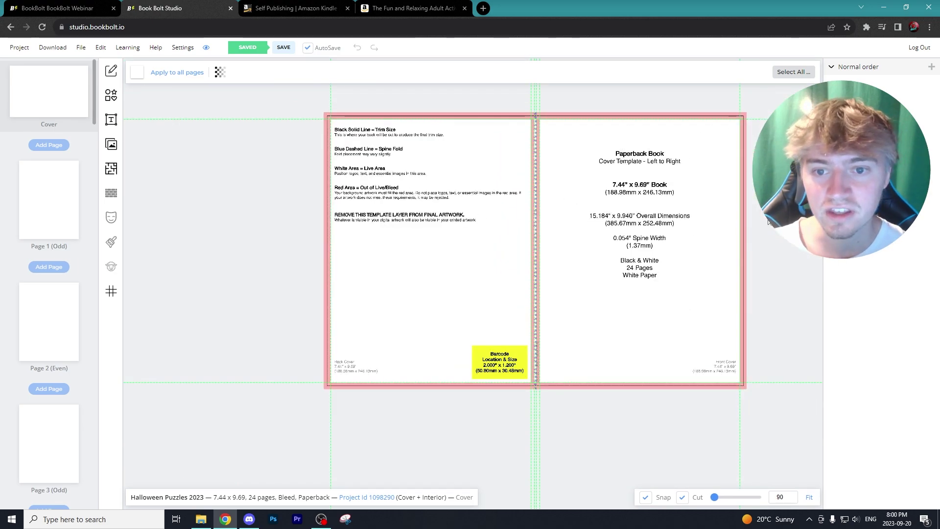
{"action": "scroll", "coordinate": [663, 229], "scroll_direction": "up", "scroll_amount": 3}
{"action": "scroll", "coordinate": [524, 217], "scroll_direction": "down", "scroll_amount": 2}
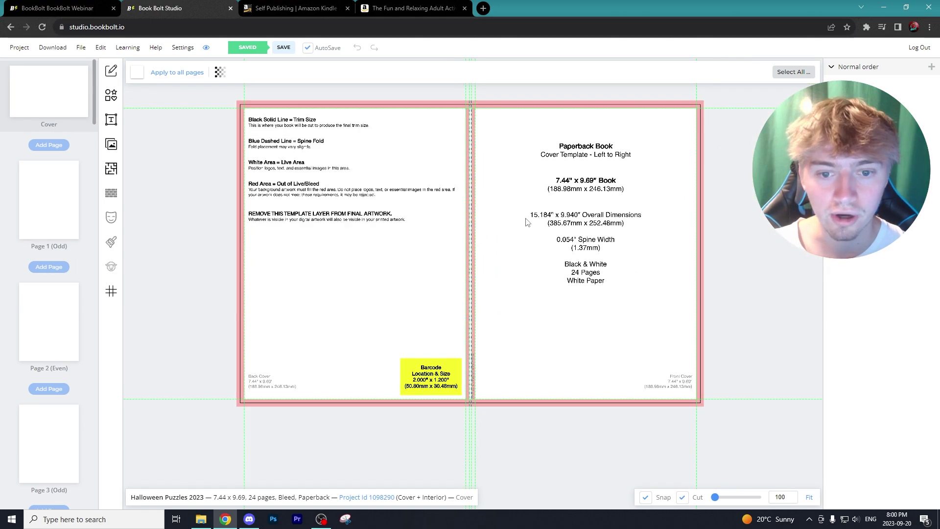
{"action": "left_click", "coordinate": [113, 98]}
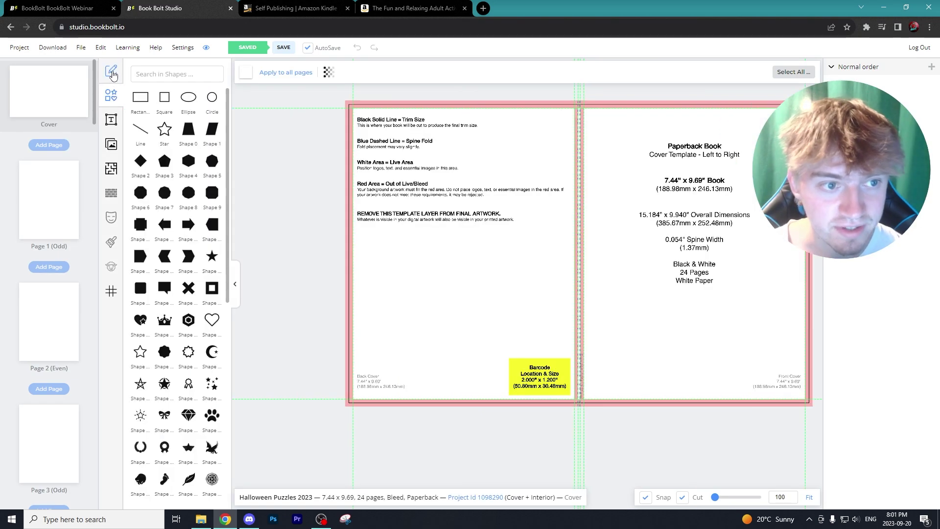
{"action": "left_click", "coordinate": [111, 120]}
{"action": "left_click", "coordinate": [109, 147]}
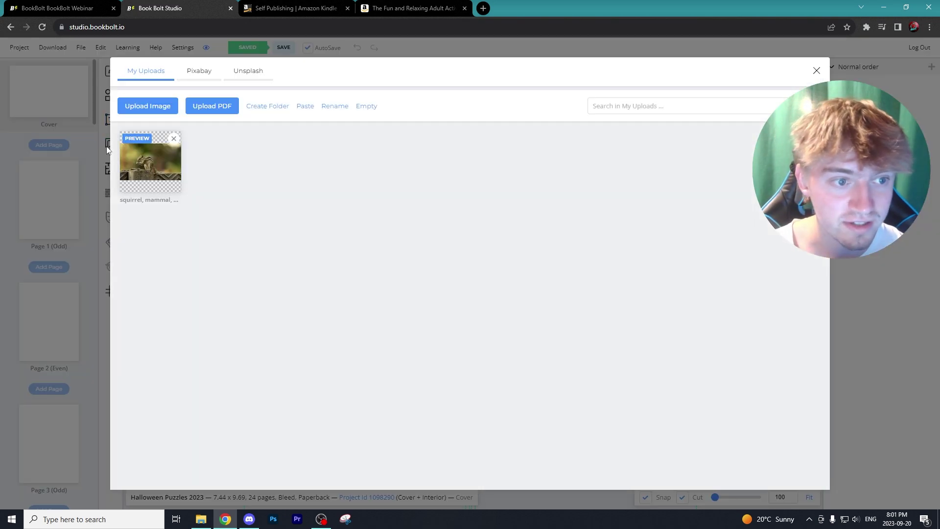
{"action": "left_click", "coordinate": [109, 151]}
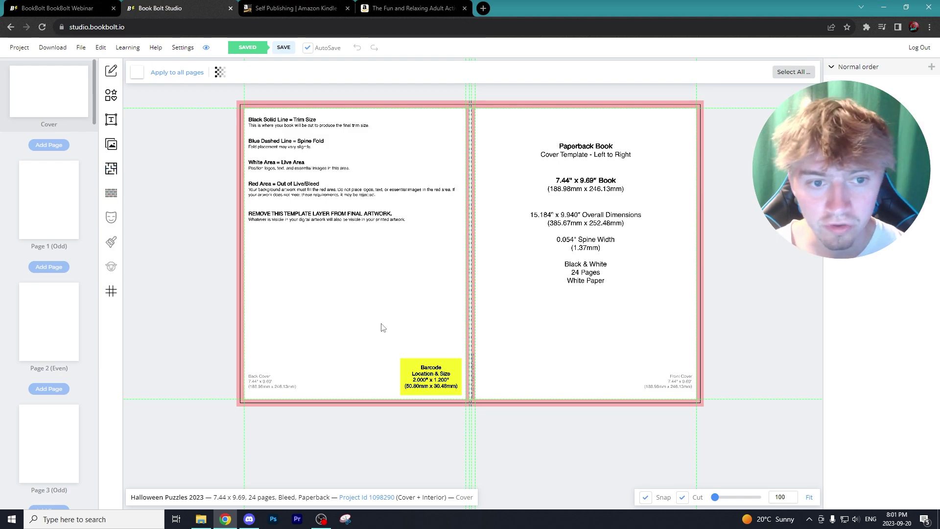
{"action": "scroll", "coordinate": [470, 237], "scroll_direction": "down", "scroll_amount": 2}
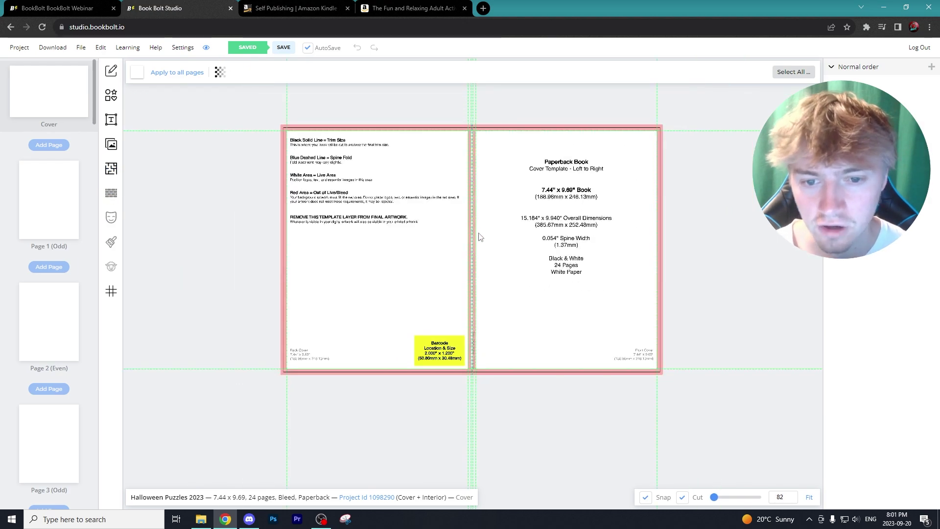
{"action": "scroll", "coordinate": [467, 152], "scroll_direction": "up", "scroll_amount": 4}
{"action": "scroll", "coordinate": [483, 257], "scroll_direction": "down", "scroll_amount": 1}
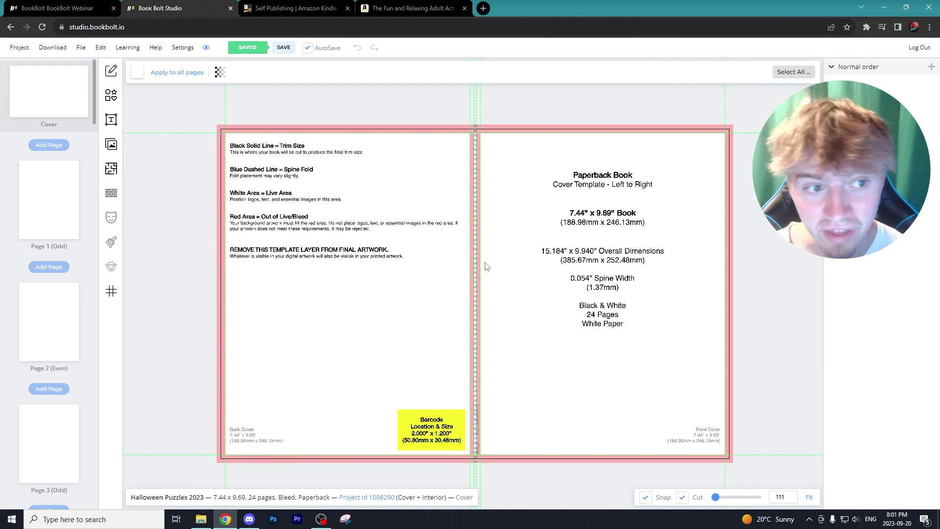
Try a black freehand brush stroke of size 10 winding across the blank cover and undo it
{"action": "left_click", "coordinate": [111, 95]}
{"action": "scroll", "coordinate": [196, 187], "scroll_direction": "down", "scroll_amount": 10}
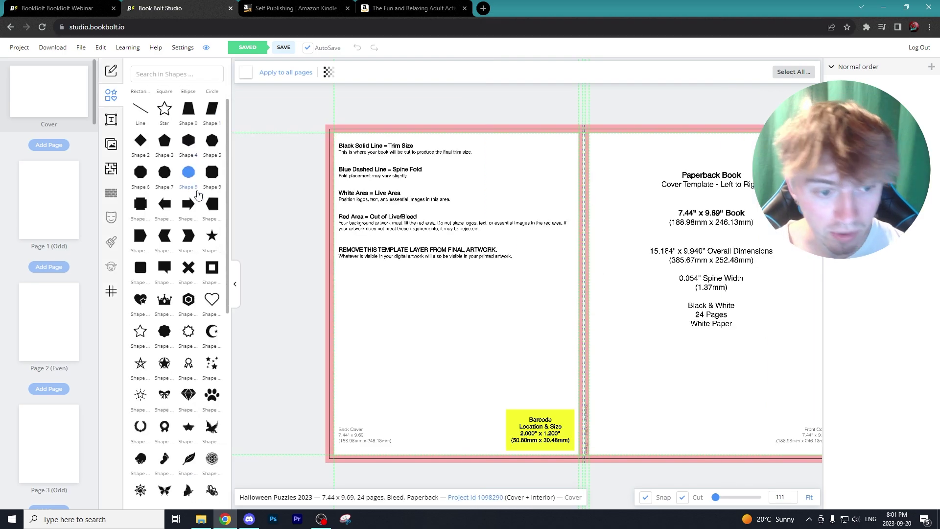
{"action": "left_click", "coordinate": [111, 70]}
{"action": "mouse_move", "coordinate": [353, 174]}
{"action": "left_mouse_down"}
{"action": "mouse_move", "coordinate": [382, 232]}
{"action": "mouse_move", "coordinate": [407, 391]}
{"action": "left_mouse_up"}
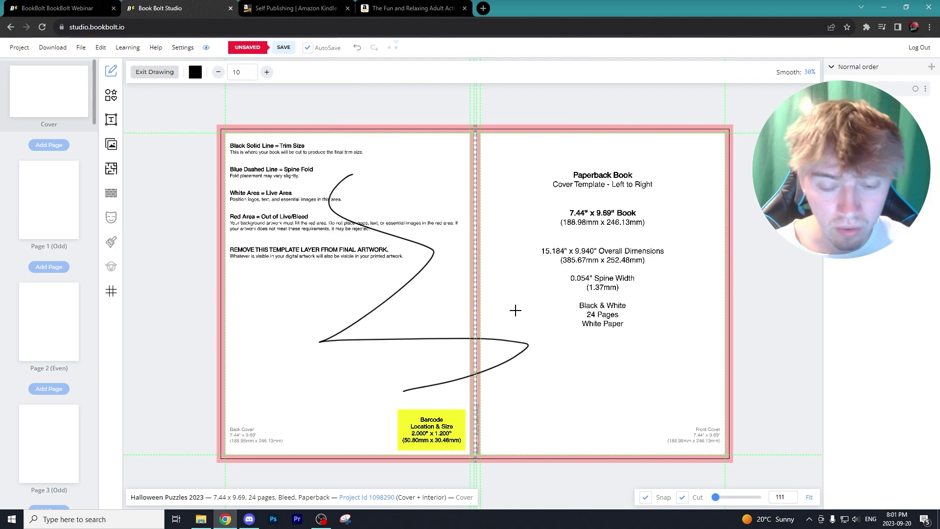
{"action": "key", "text": "ctrl+z"}
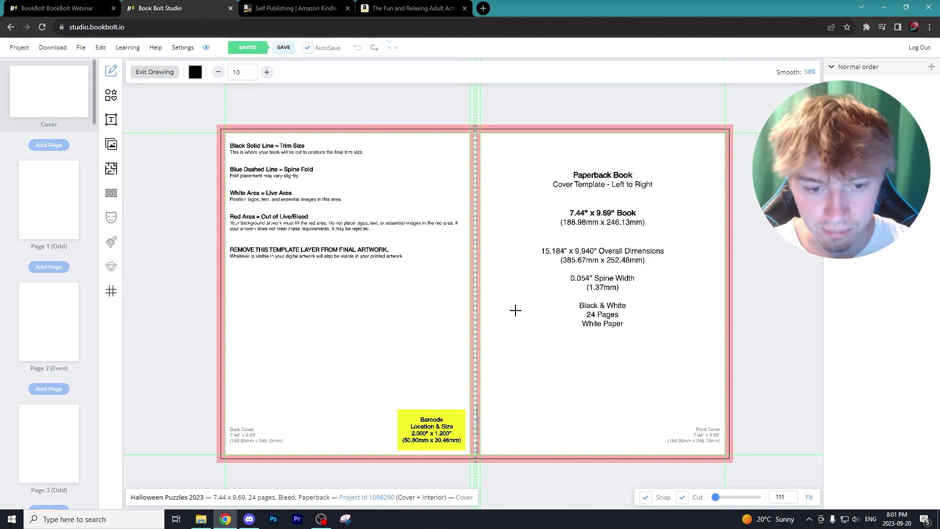
Place the Halloween forest artwork from the image library on the cover and reposition it
{"action": "left_click", "coordinate": [112, 147]}
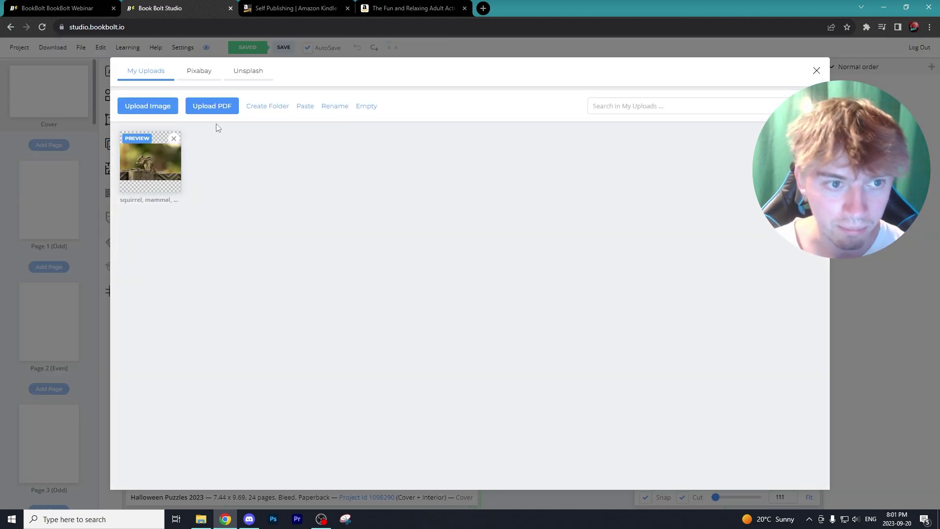
{"action": "left_click", "coordinate": [153, 183]}
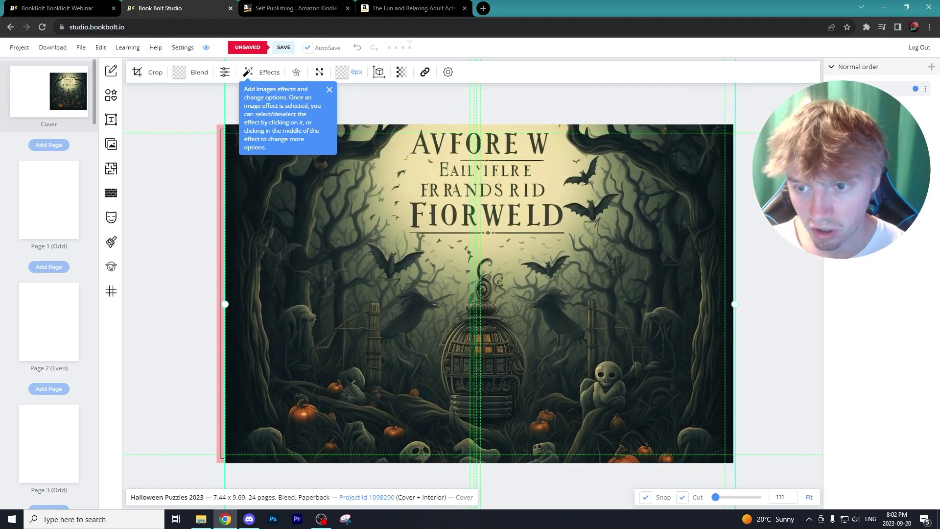
{"action": "mouse_move", "coordinate": [658, 193]}
{"action": "left_mouse_down"}
{"action": "mouse_move", "coordinate": [658, 277]}
{"action": "mouse_move", "coordinate": [656, 268]}
{"action": "left_mouse_up"}
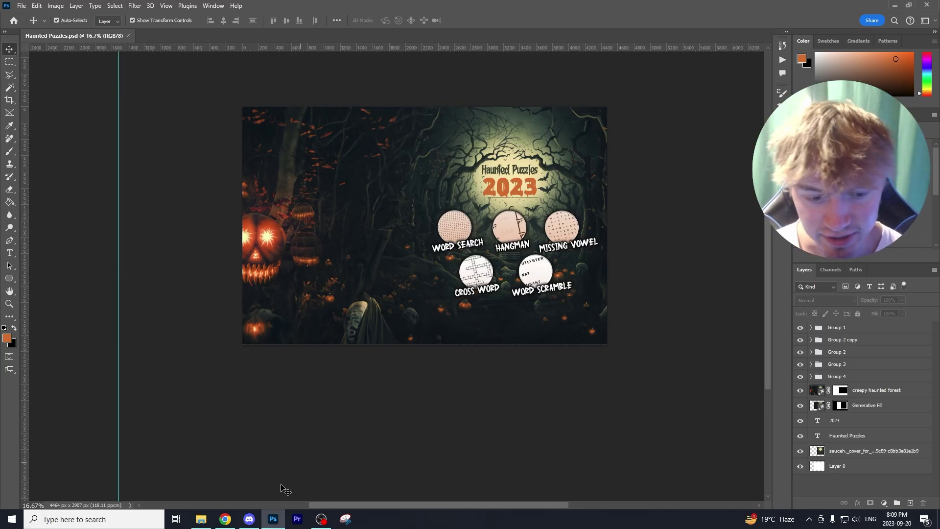
Switch to Book Bolt Studio in the browser and paste the finished Haunted Puzzles 2023 artwork over the cover
{"action": "left_click", "coordinate": [225, 519]}
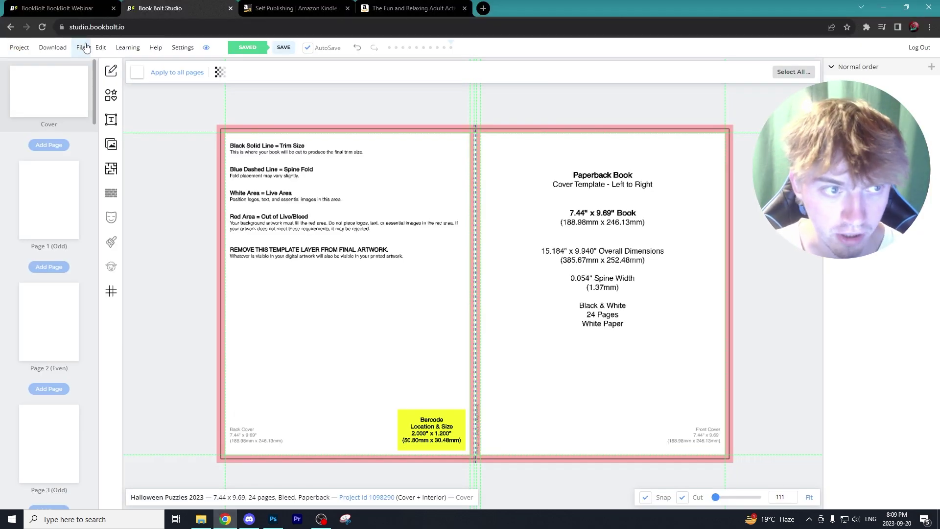
{"action": "key", "text": "ctrl+v"}
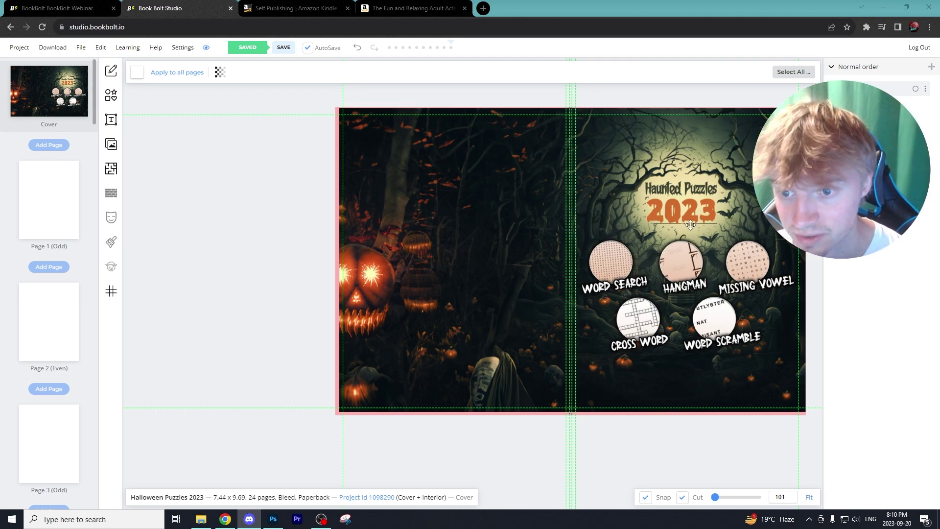
{"action": "key", "text": "alt+Tab"}
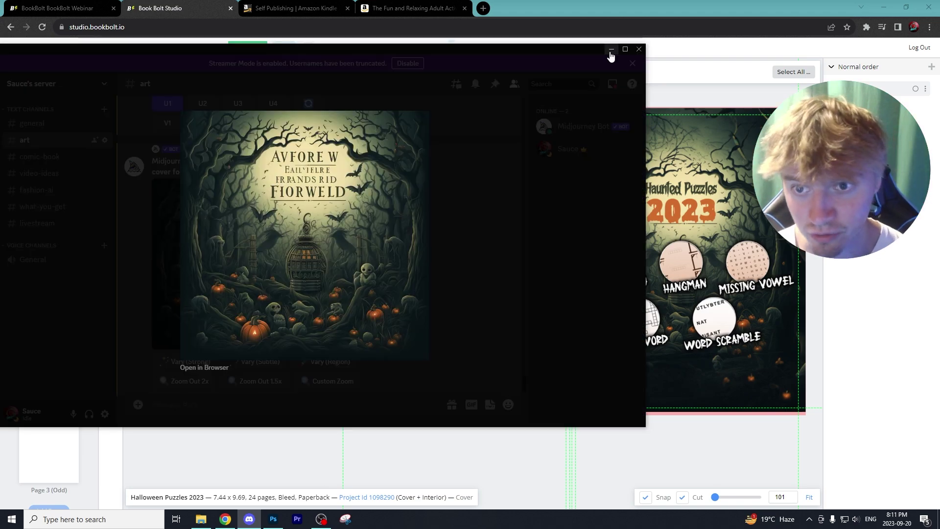
{"action": "left_click", "coordinate": [610, 52]}
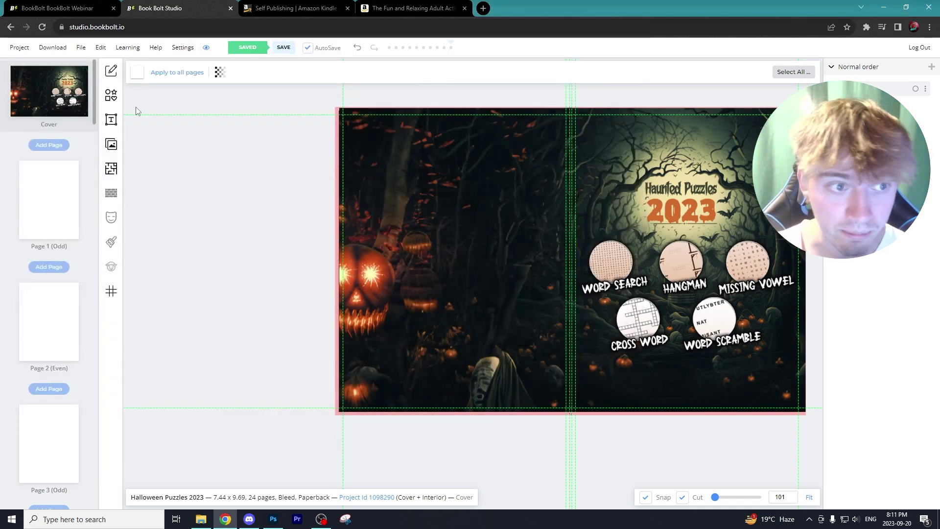
Add a hexagon shape to the cover and try moving it around
{"action": "left_click", "coordinate": [112, 101]}
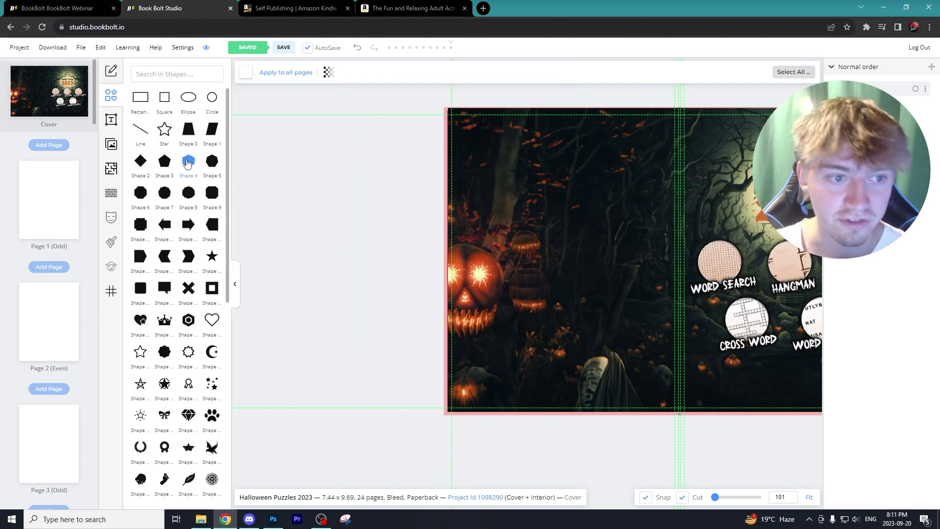
{"action": "left_click", "coordinate": [189, 162]}
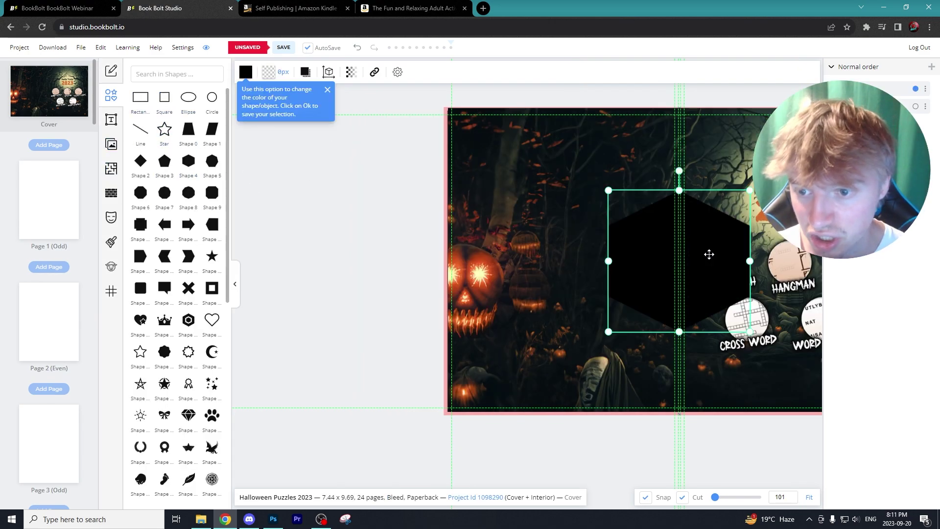
{"action": "left_click_drag", "start_coordinate": [710, 255], "coordinate": [788, 226]}
{"action": "key", "text": "ctrl+z"}
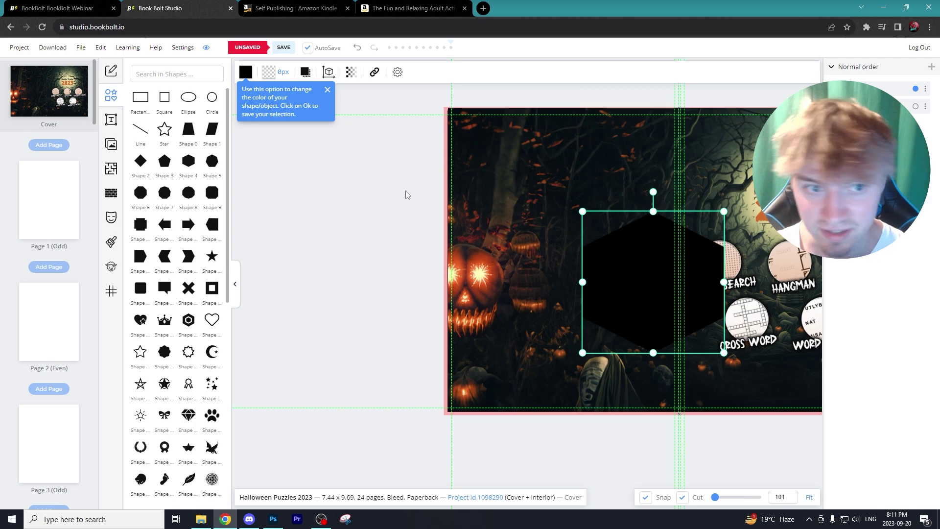
Try the fill colour #F8DFA9 on the hexagon over the front cover and delete the shape
{"action": "left_click", "coordinate": [246, 72]}
{"action": "left_click", "coordinate": [283, 263]}
{"action": "left_click", "coordinate": [278, 128]}
{"action": "left_click_drag", "start_coordinate": [696, 250], "coordinate": [767, 235]}
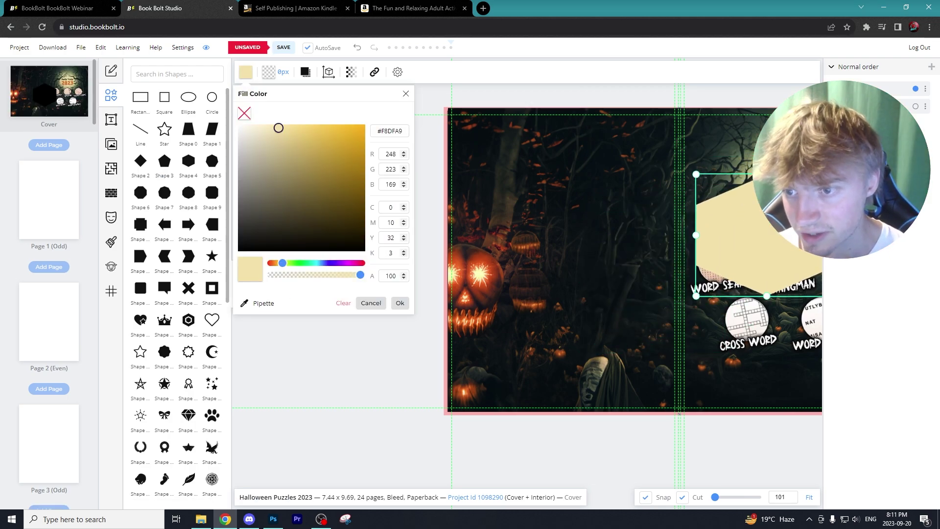
{"action": "key", "text": "Delete"}
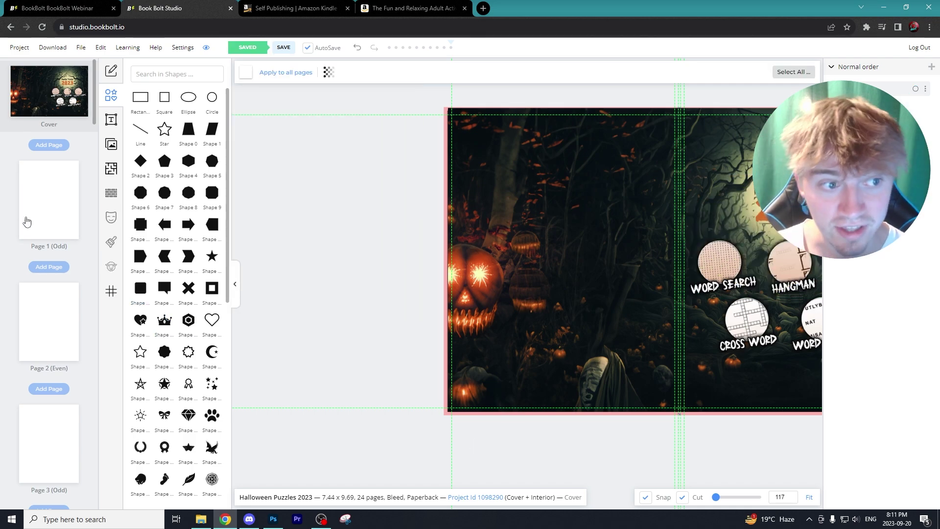
Open the Interior Templates Library for page 1 and examine the available page, puzzle and maze templates
{"action": "left_click", "coordinate": [43, 196]}
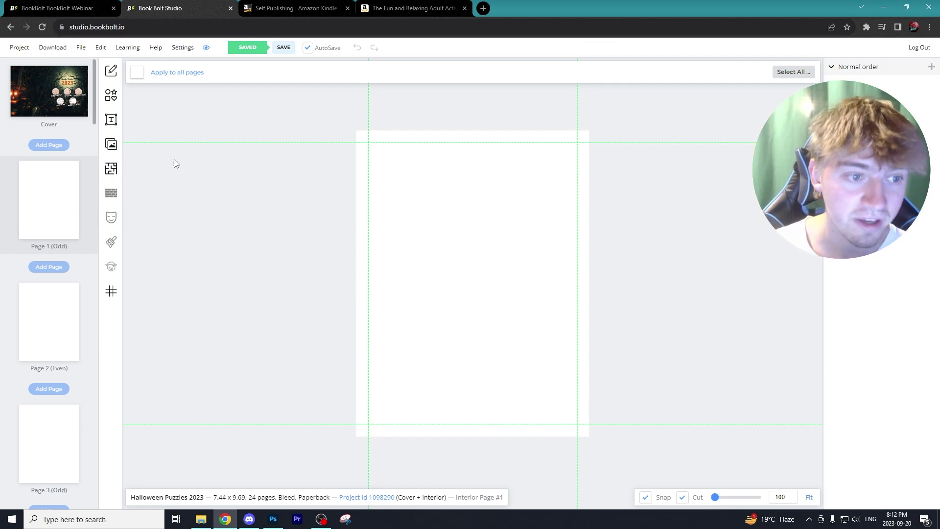
{"action": "left_click", "coordinate": [118, 171]}
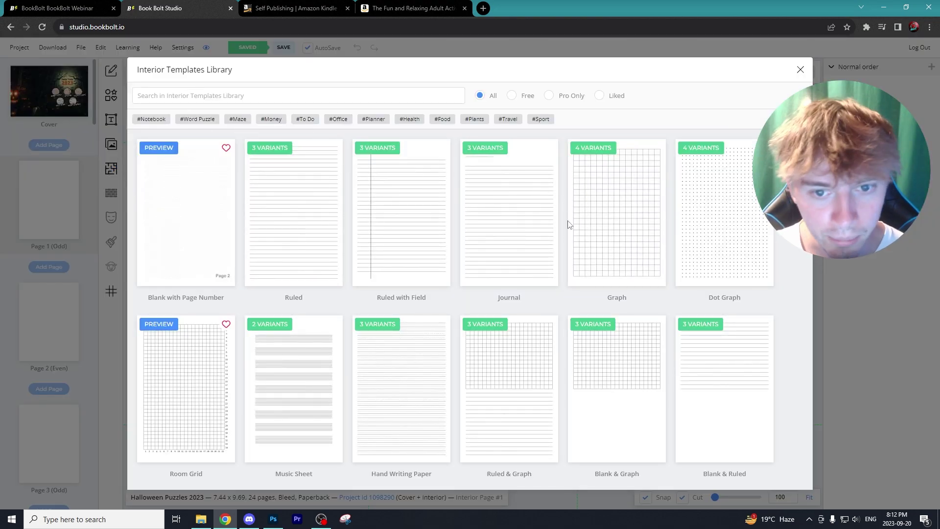
{"action": "scroll", "coordinate": [564, 329], "scroll_direction": "down", "scroll_amount": 1}
{"action": "scroll", "coordinate": [559, 324], "scroll_direction": "down", "scroll_amount": 7}
{"action": "scroll", "coordinate": [431, 289], "scroll_direction": "up", "scroll_amount": 7}
{"action": "scroll", "coordinate": [490, 343], "scroll_direction": "down", "scroll_amount": 12}
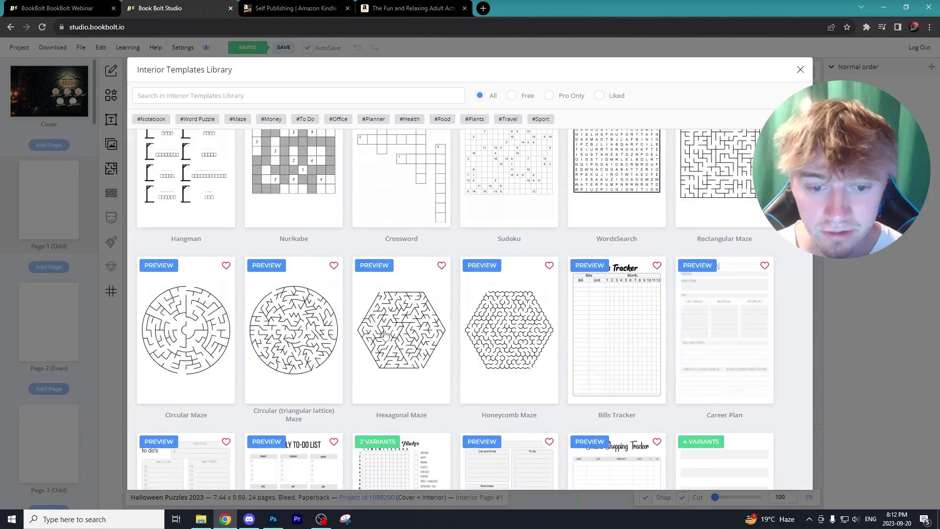
{"action": "scroll", "coordinate": [505, 358], "scroll_direction": "up", "scroll_amount": 9}
{"action": "scroll", "coordinate": [676, 315], "scroll_direction": "down", "scroll_amount": 9}
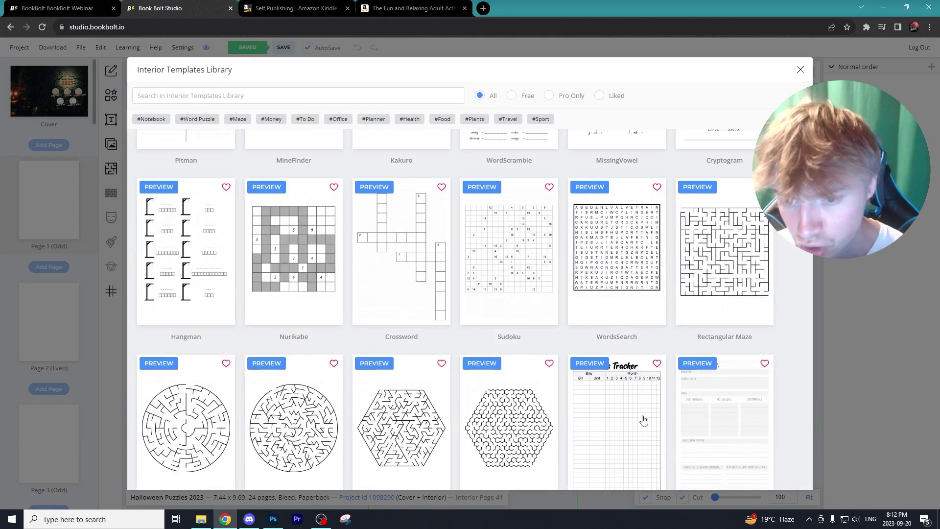
{"action": "scroll", "coordinate": [637, 416], "scroll_direction": "up", "scroll_amount": 7}
{"action": "scroll", "coordinate": [634, 415], "scroll_direction": "up", "scroll_amount": 3}
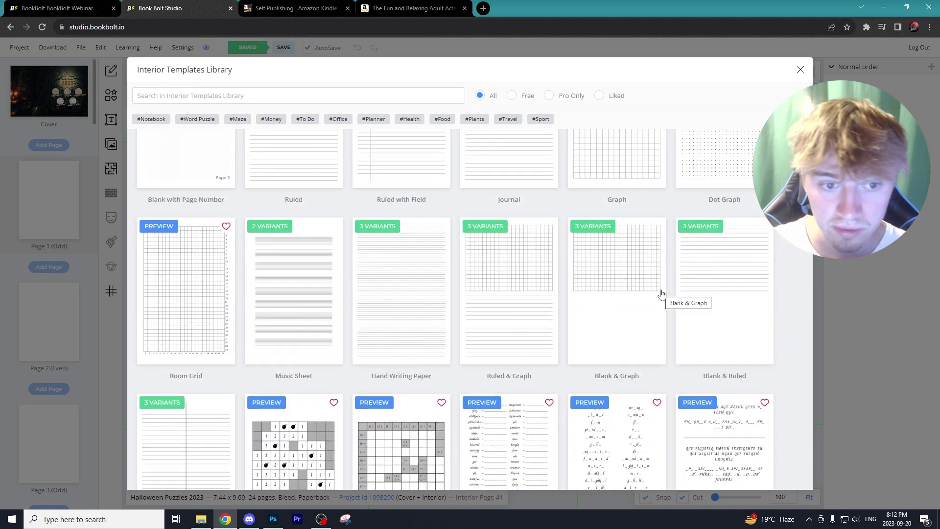
{"action": "scroll", "coordinate": [636, 298], "scroll_direction": "up", "scroll_amount": 2}
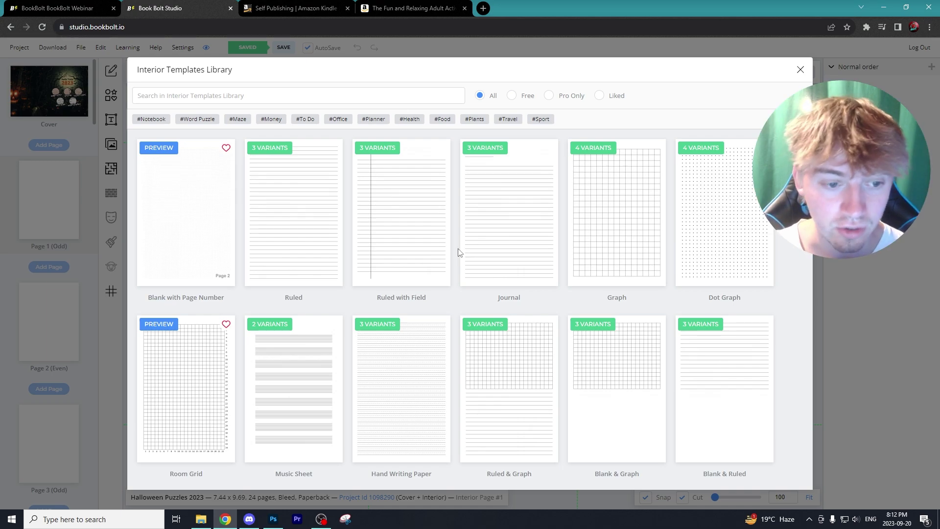
Filter the interior templates by the Word Puzzle tag and look through the matching puzzle types
{"action": "left_click", "coordinate": [197, 119]}
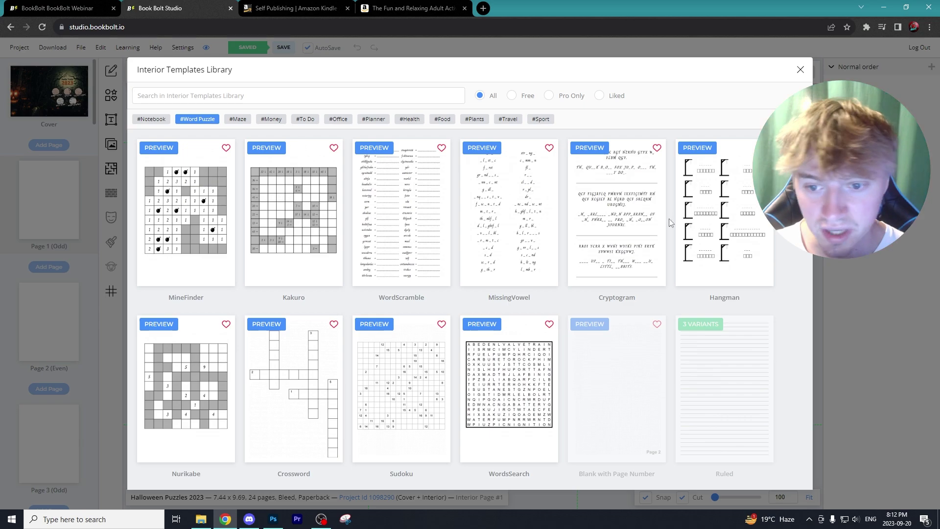
{"action": "scroll", "coordinate": [399, 289], "scroll_direction": "down", "scroll_amount": 4}
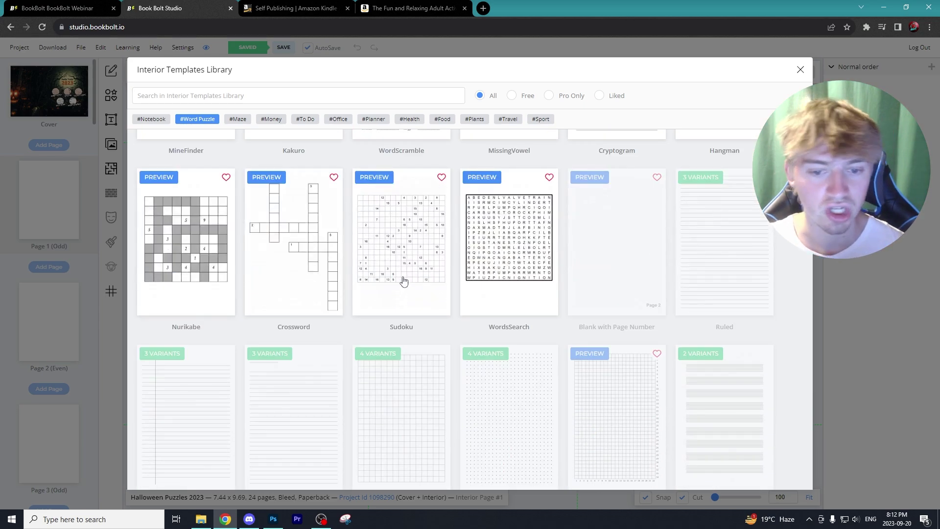
{"action": "scroll", "coordinate": [507, 259], "scroll_direction": "up", "scroll_amount": 5}
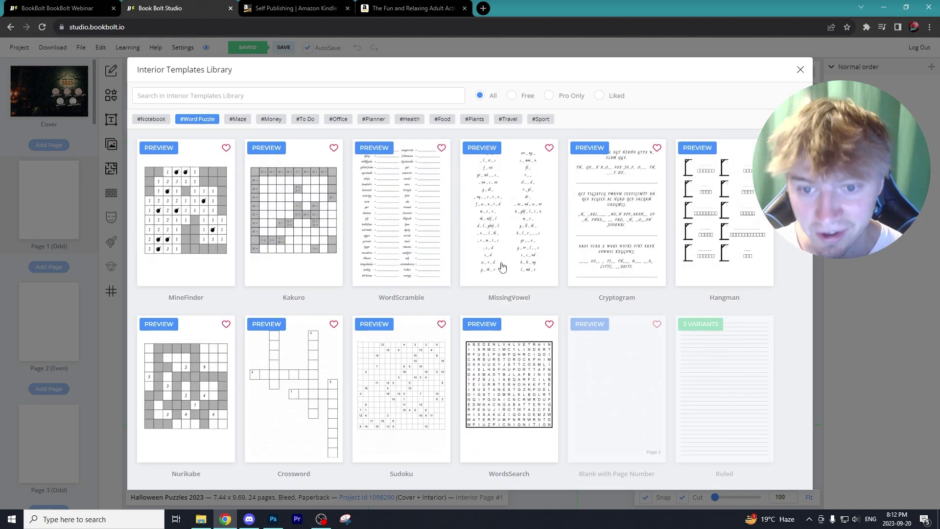
Check the puzzle types named on the Haunted Puzzles cover in Photoshop and return to the browser
{"action": "mouse_move", "coordinate": [277, 519]}
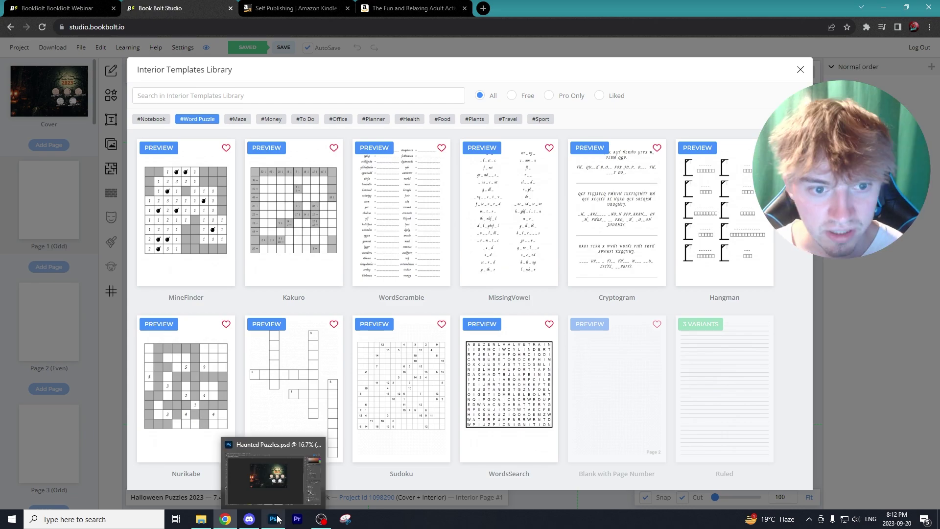
{"action": "left_click", "coordinate": [277, 519]}
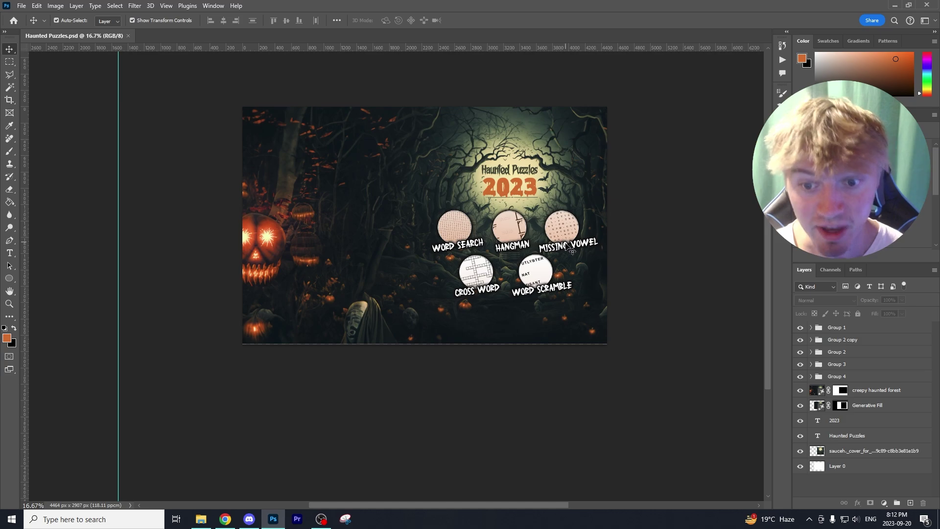
{"action": "left_click", "coordinate": [225, 519]}
Choose the WordsSearch template, select pages 1 to 5 for it and continue to its options
{"action": "left_click", "coordinate": [489, 385]}
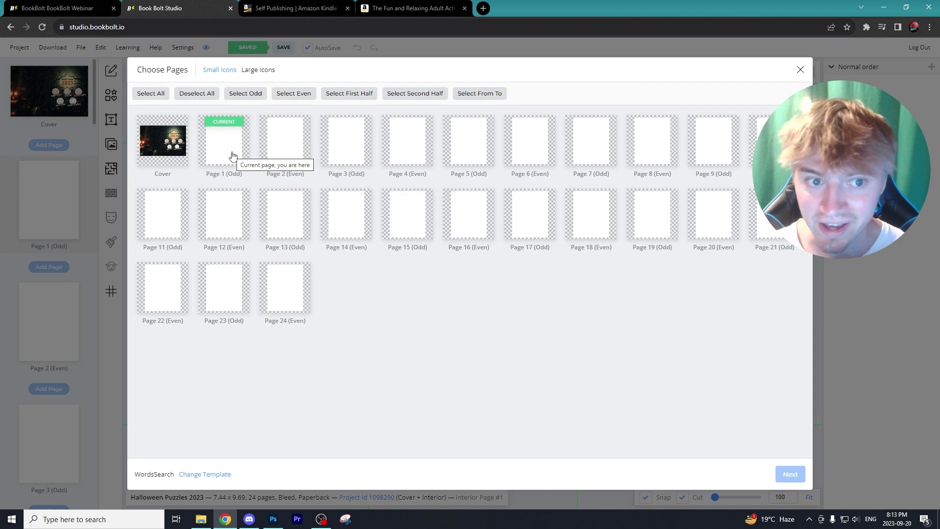
{"action": "left_click", "coordinate": [338, 94]}
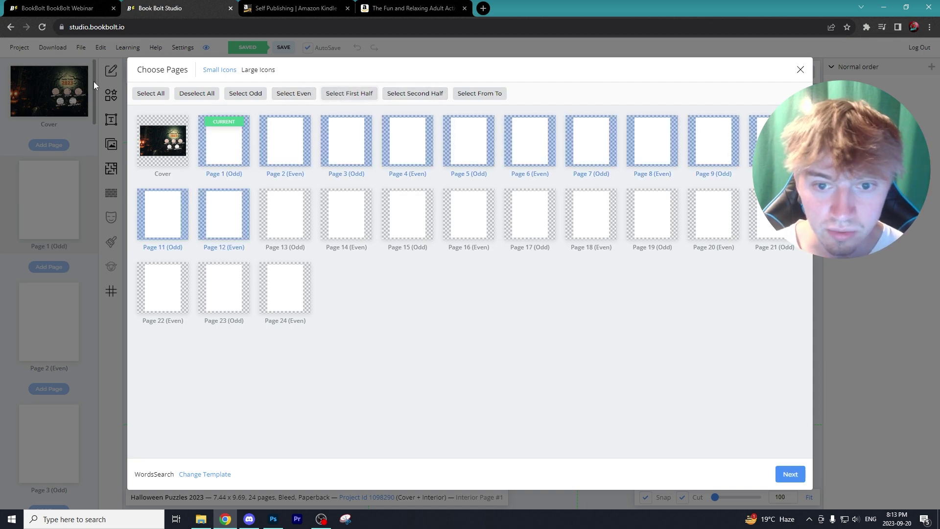
{"action": "left_click", "coordinate": [212, 211]}
{"action": "left_click", "coordinate": [154, 216]}
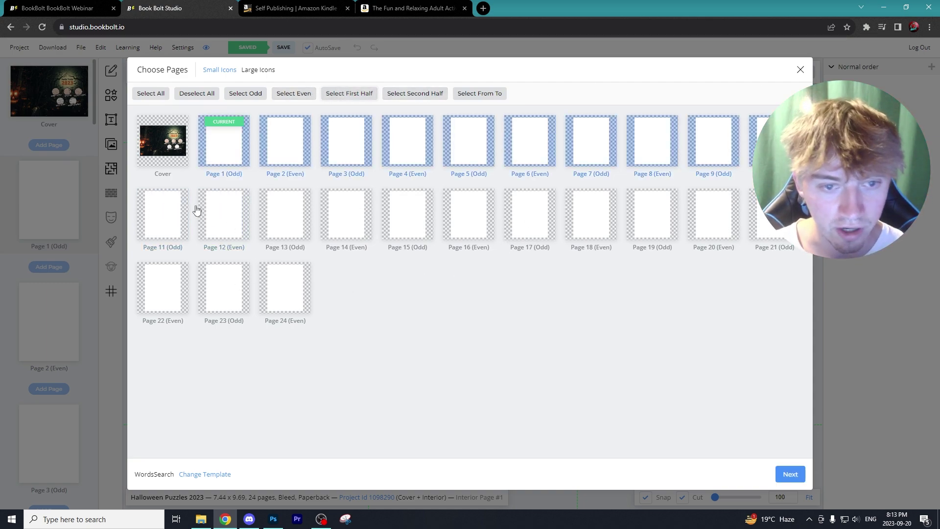
{"action": "left_click", "coordinate": [771, 147]}
{"action": "left_click", "coordinate": [716, 148]}
{"action": "left_click", "coordinate": [642, 146]}
{"action": "left_click", "coordinate": [584, 150]}
{"action": "left_click", "coordinate": [530, 148]}
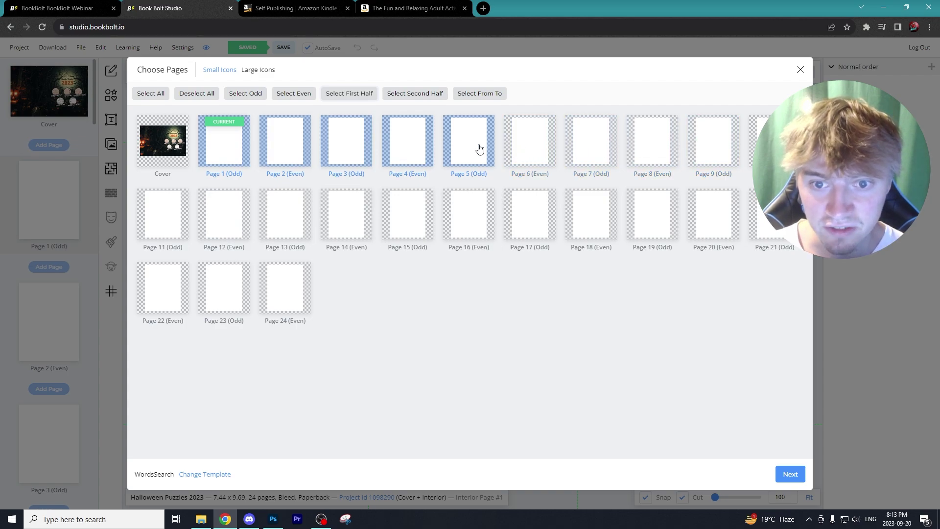
{"action": "left_click", "coordinate": [455, 147]}
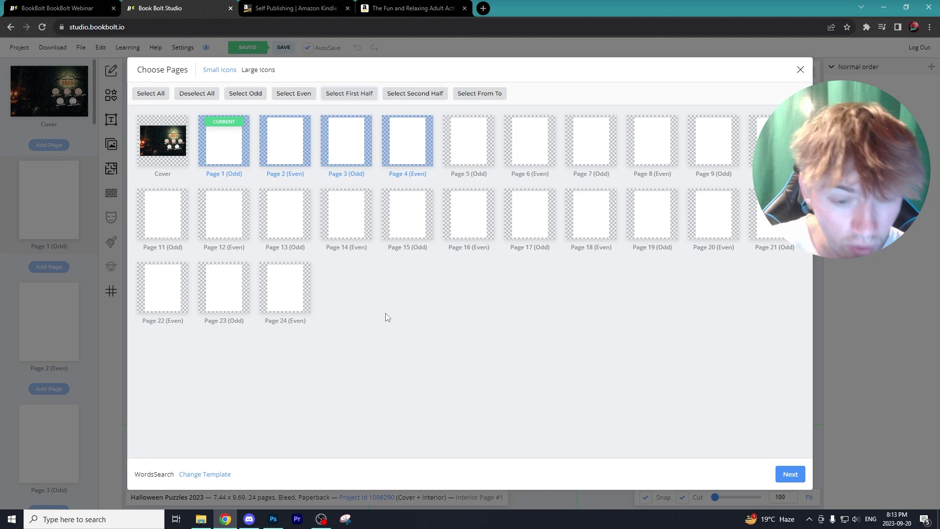
{"action": "left_click", "coordinate": [466, 147]}
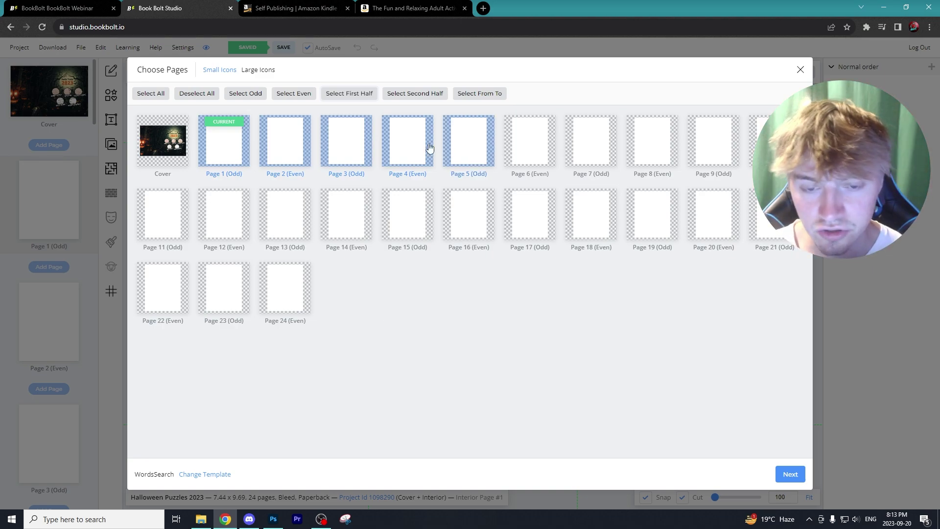
{"action": "left_click", "coordinate": [790, 474]}
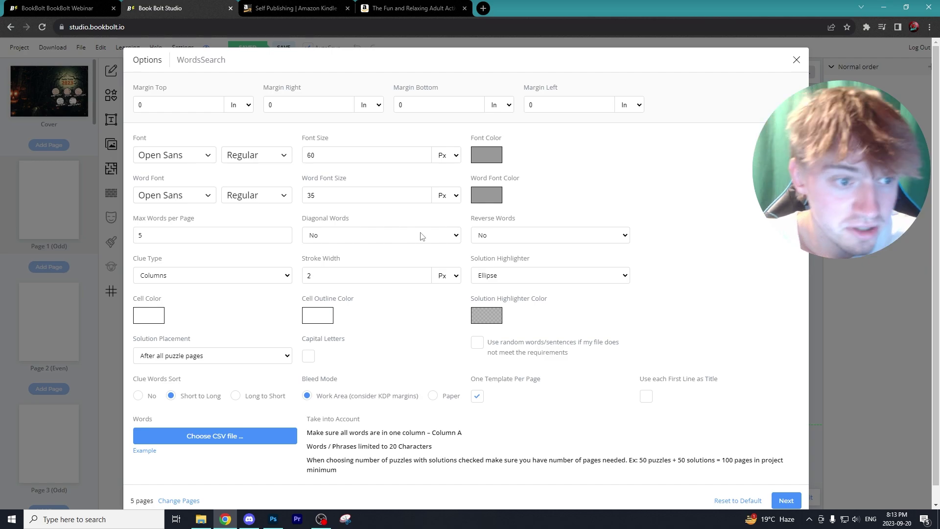
Set both the font colour and the word font colour of the word search to near-black
{"action": "left_click", "coordinate": [488, 159]}
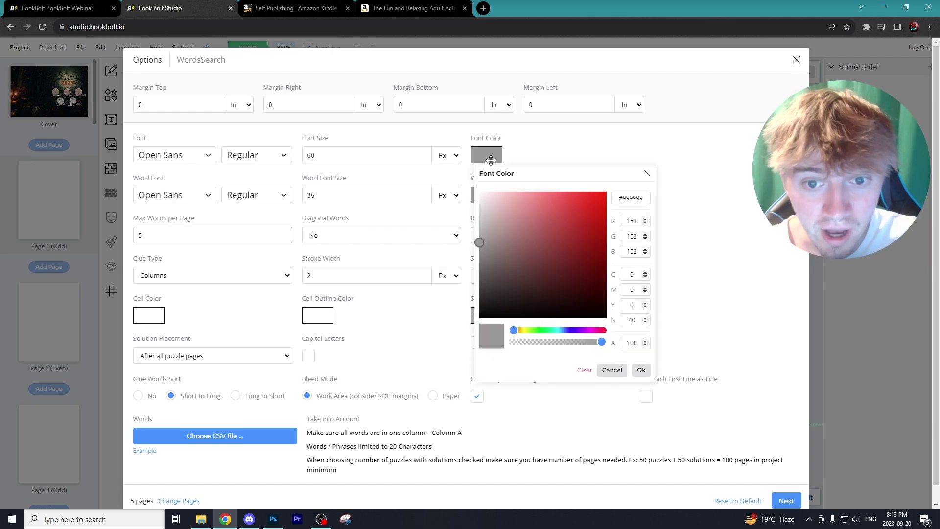
{"action": "left_click_drag", "start_coordinate": [482, 259], "coordinate": [481, 305]}
{"action": "left_click", "coordinate": [640, 370]}
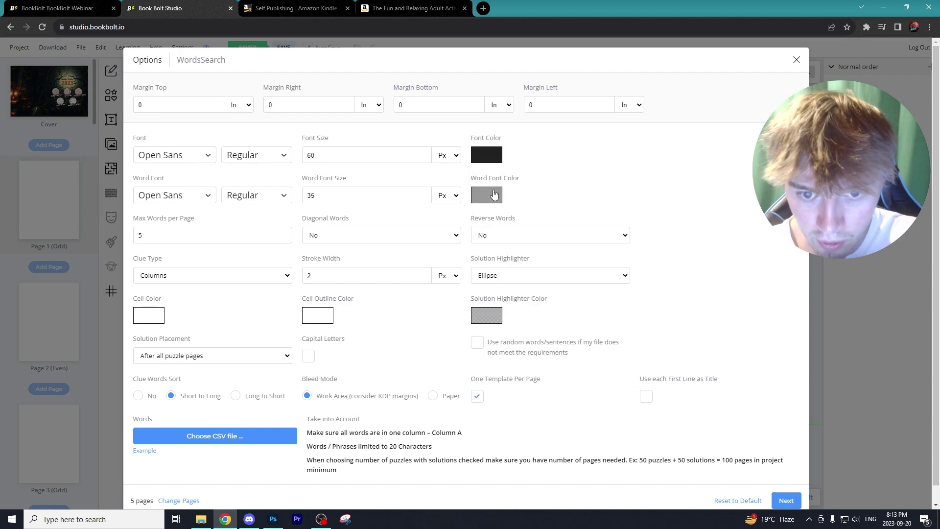
{"action": "left_click", "coordinate": [494, 195]}
{"action": "left_click", "coordinate": [637, 410]}
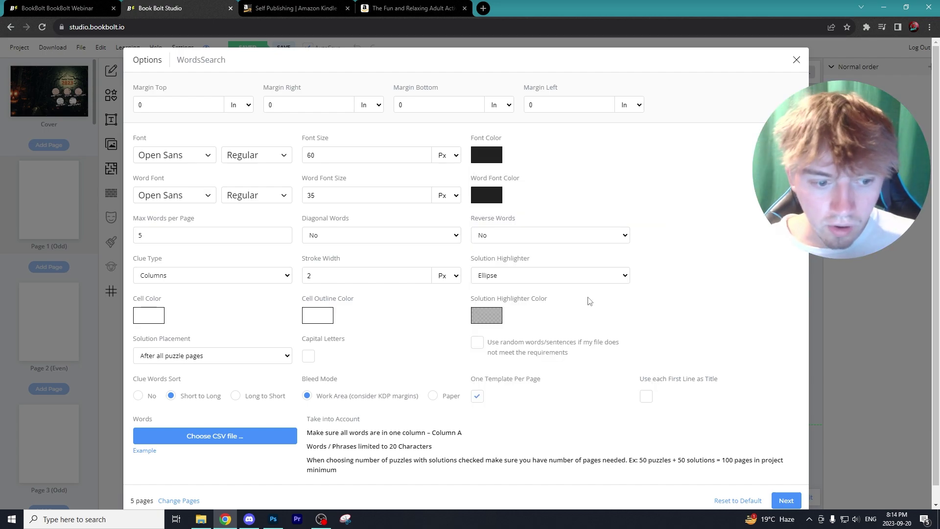
Try the Capital Letters option for the word search and turn it off again
{"action": "scroll", "coordinate": [637, 158], "scroll_direction": "down", "scroll_amount": 1}
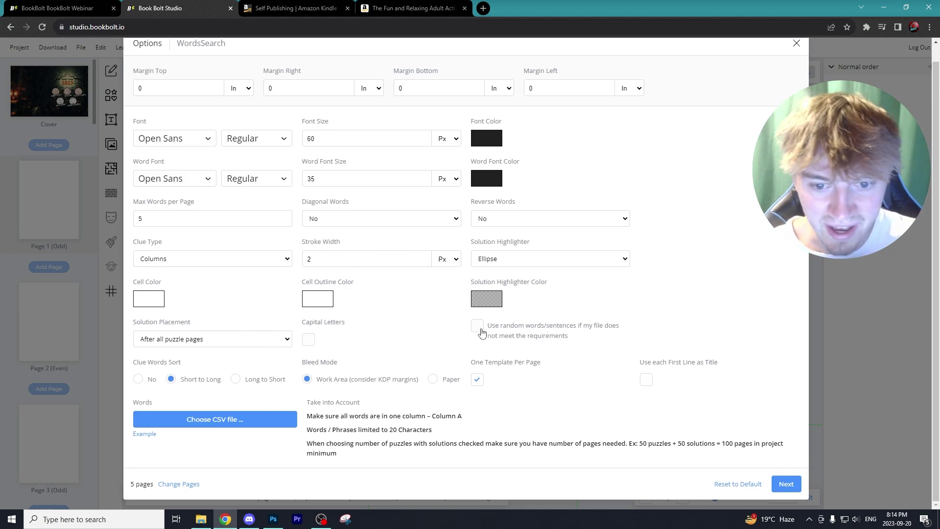
{"action": "left_click", "coordinate": [308, 341]}
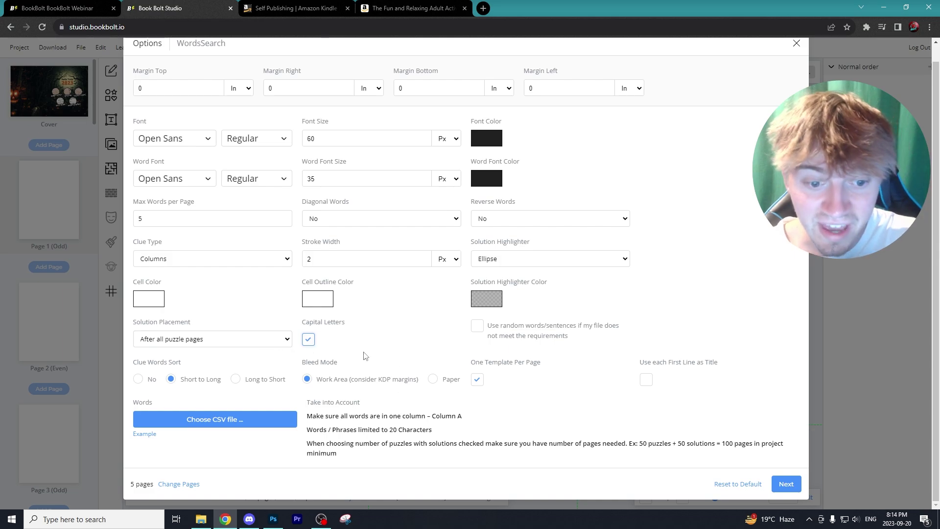
{"action": "left_click", "coordinate": [309, 340]}
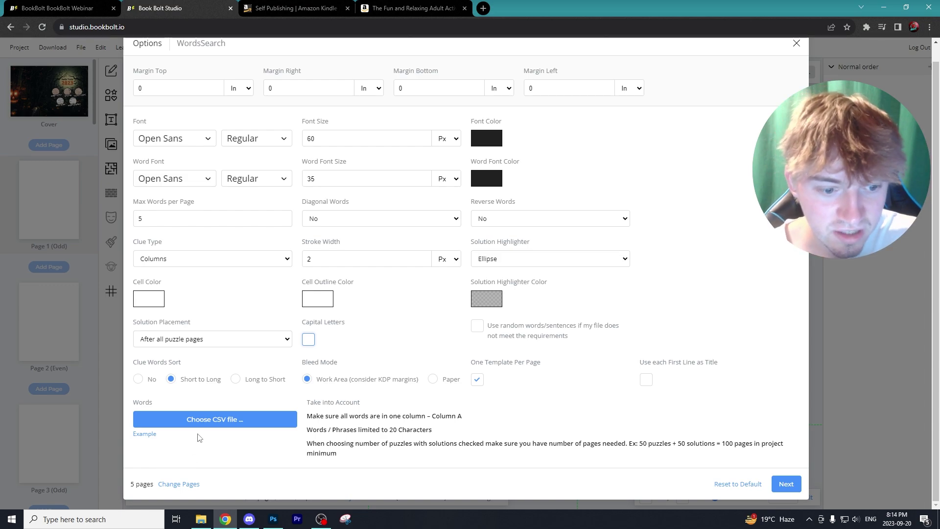
Switch to Google Drive, create a blank Google Sheets spreadsheet and enter skeleton in A1 and pumpkin in A2
{"action": "left_click", "coordinate": [221, 428]}
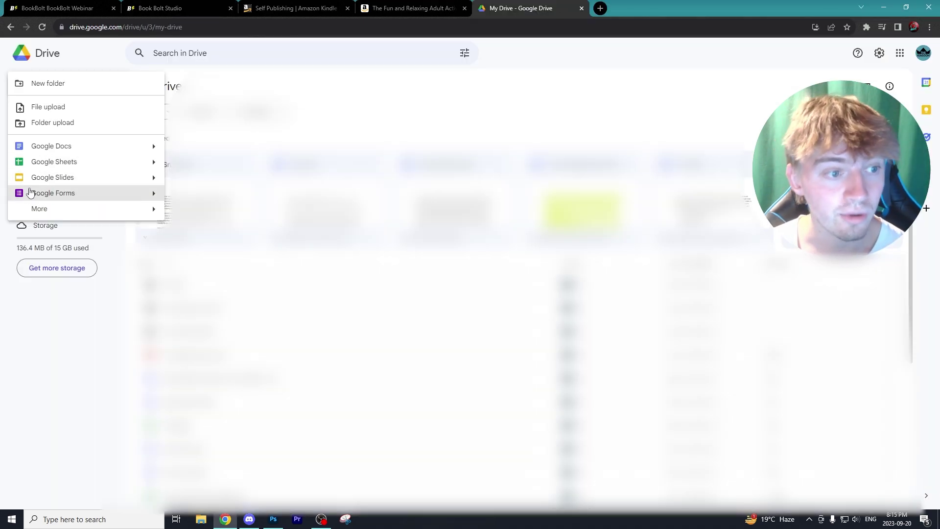
{"action": "left_click", "coordinate": [55, 168]}
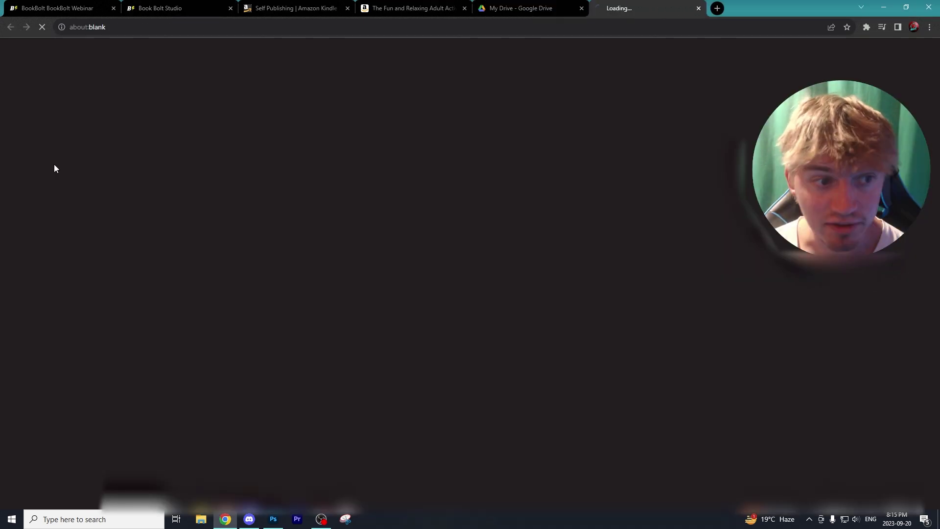
{"action": "double_click", "coordinate": [43, 126]}
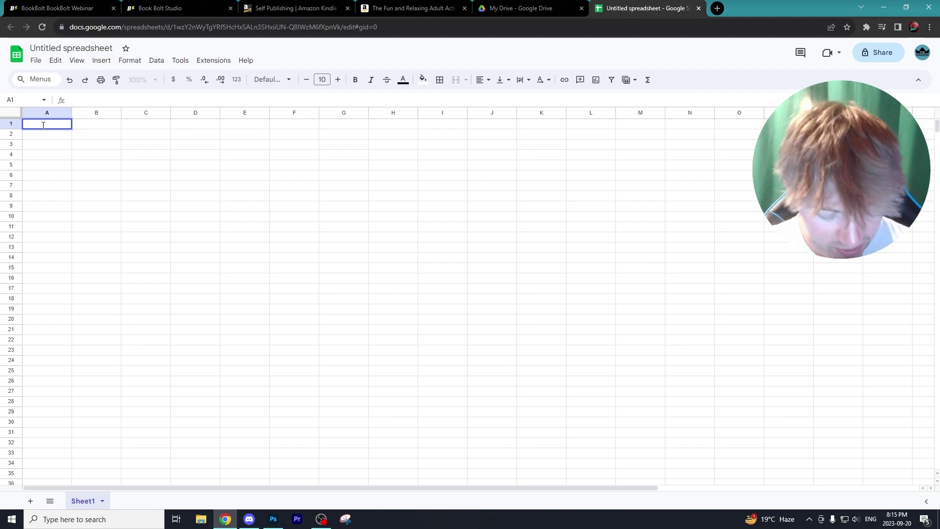
{"action": "type", "text": "skelton"}
{"action": "key", "text": "Return"}
{"action": "type", "text": "pumpkin"}
{"action": "key", "text": "Return"}
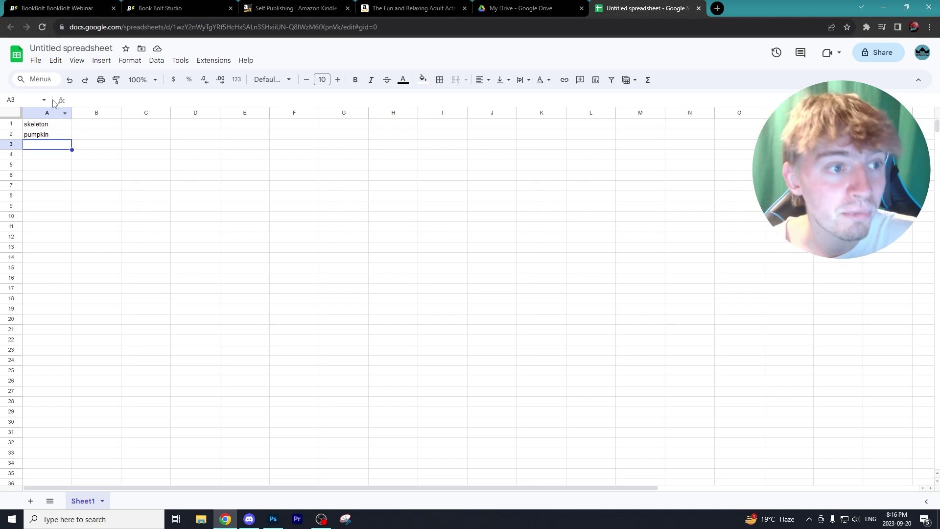
Download the two-word spreadsheet as a Comma Separated Values file and return to Book Bolt Studio
{"action": "left_click", "coordinate": [36, 63]}
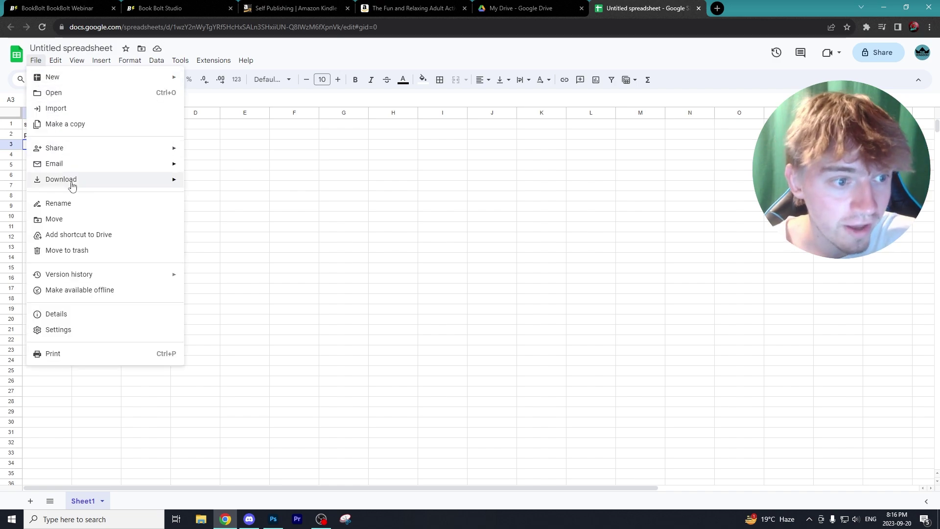
{"action": "mouse_move", "coordinate": [75, 187]}
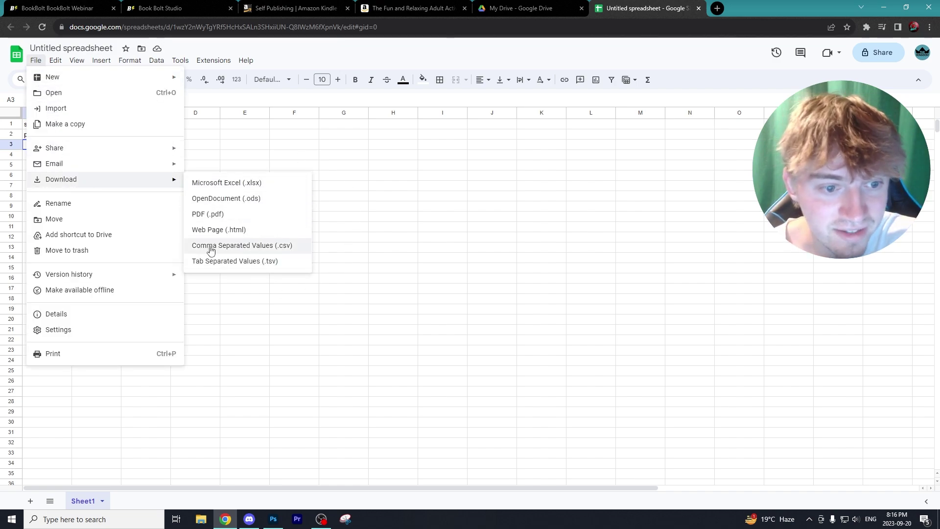
{"action": "left_click", "coordinate": [283, 246]}
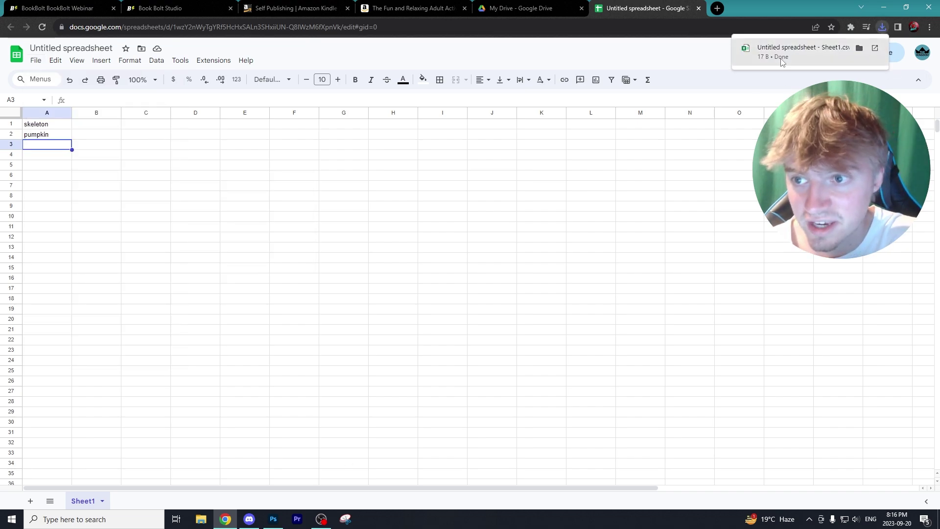
{"action": "left_click", "coordinate": [160, 8]}
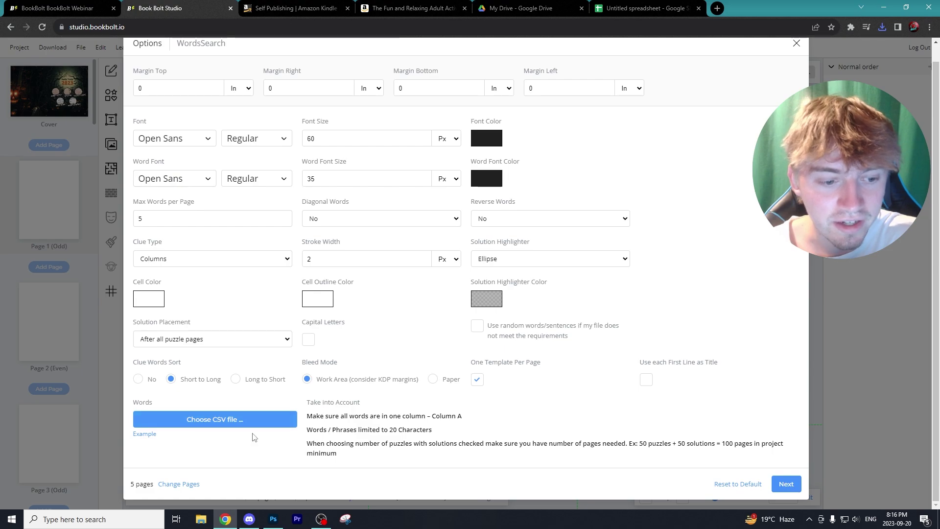
Ask ChatGPT to list 30 Halloween related words of no more than 20 characters each, and copy the list
{"action": "left_click", "coordinate": [657, 4]}
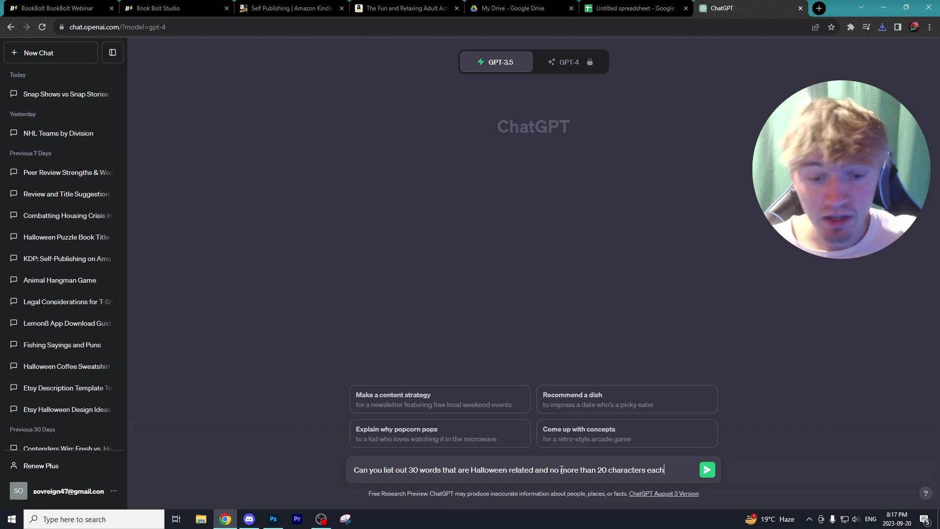
{"action": "left_click", "coordinate": [707, 471]}
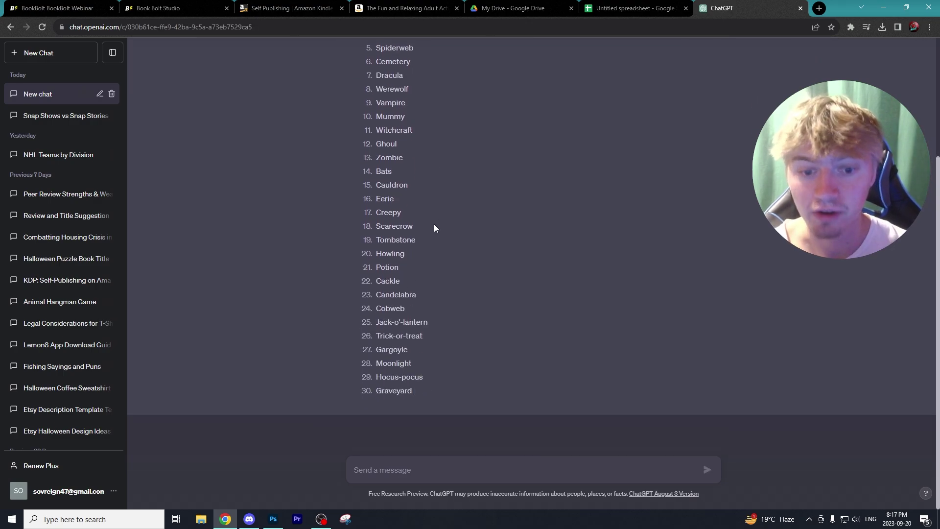
{"action": "left_click_drag", "start_coordinate": [434, 227], "coordinate": [389, 181]}
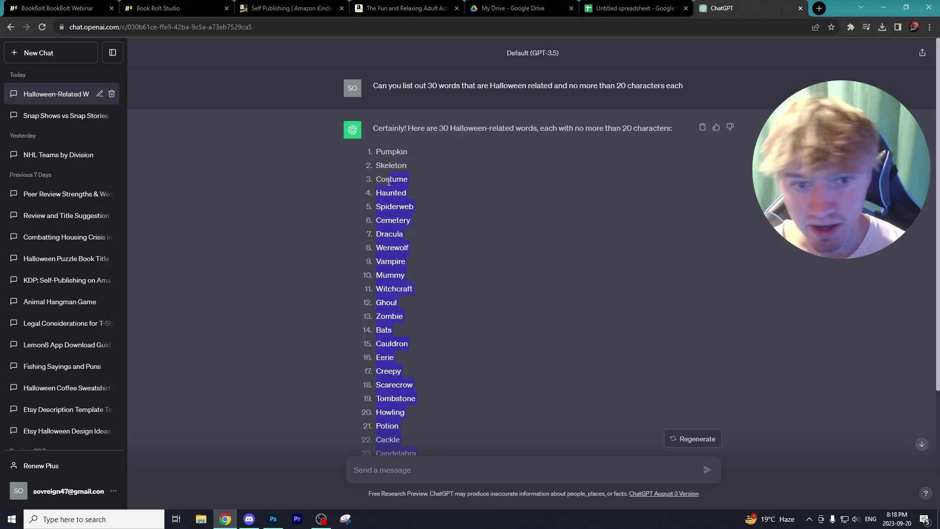
{"action": "right_click", "coordinate": [391, 152]}
{"action": "left_click", "coordinate": [405, 162]}
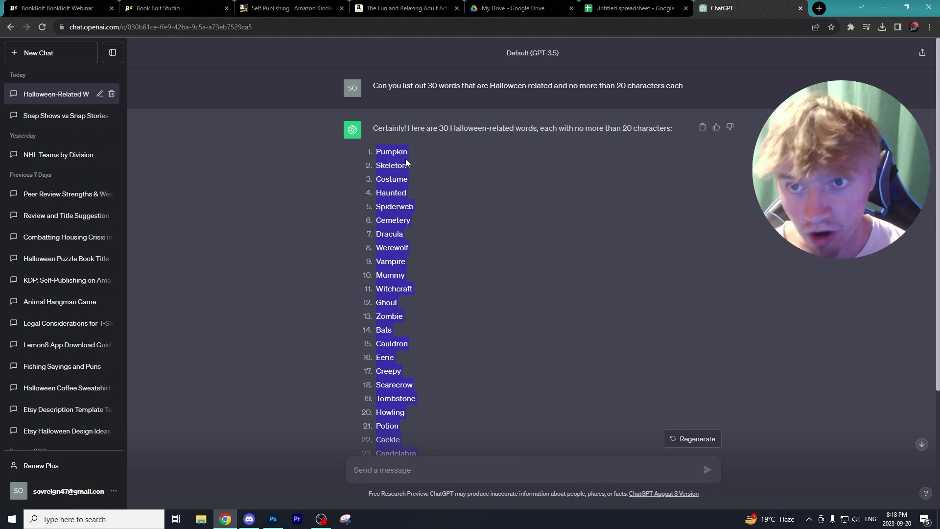
Switch to the Google Sheets spreadsheet, clear both sample words and paste the copied Halloween list into column A from A1
{"action": "left_click", "coordinate": [624, 9]}
{"action": "key", "text": "Up"}
{"action": "key", "text": "Up"}
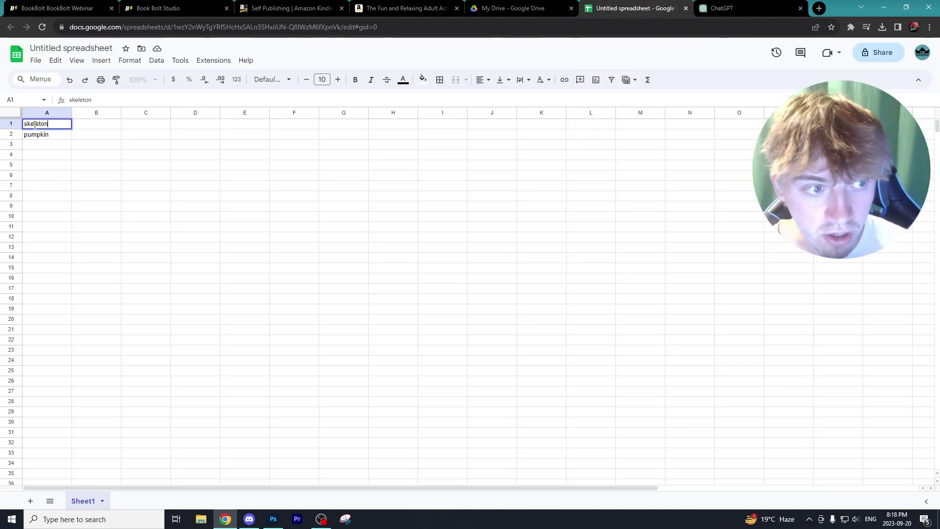
{"action": "left_click", "coordinate": [57, 138]}
{"action": "key", "text": "Delete"}
{"action": "left_click", "coordinate": [39, 126]}
{"action": "key", "text": "Delete"}
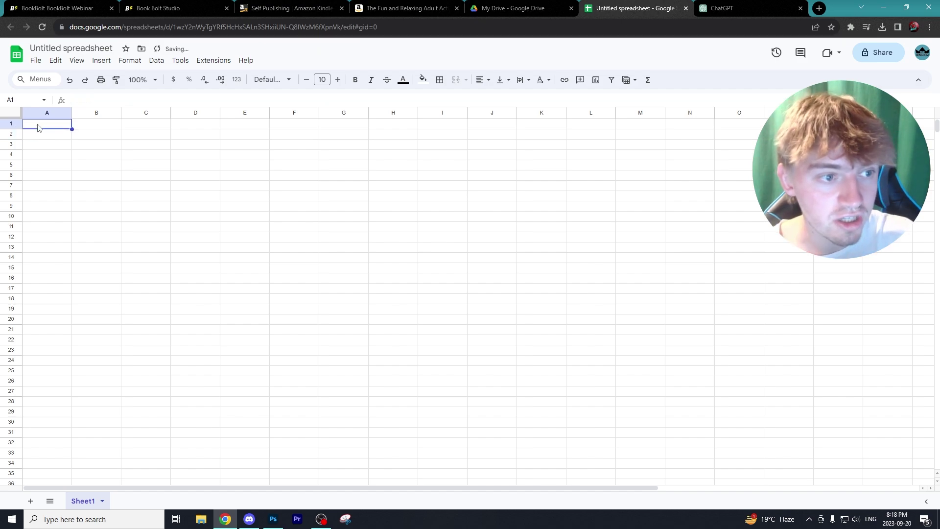
{"action": "type", "text": "Pumpkin Skeleton Costume Haunted Spiderweb Cemetery Dracula Werewolf Vampire Mummy Witchcraft Ghoul Zombie Bats Cauldron Eerie Creepy Scarecrow Tombstone Howling Potion Cackle Candelabra Cobweb Jack-o'-lantern Trick-or-treat Gargoyle Moonlight Hocus-pocus Graveyard"}
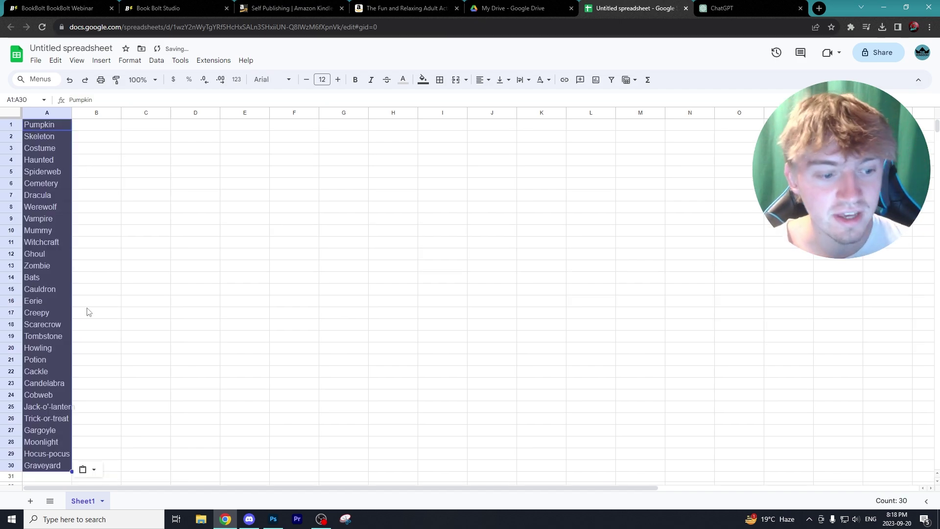
{"action": "left_click", "coordinate": [93, 359]}
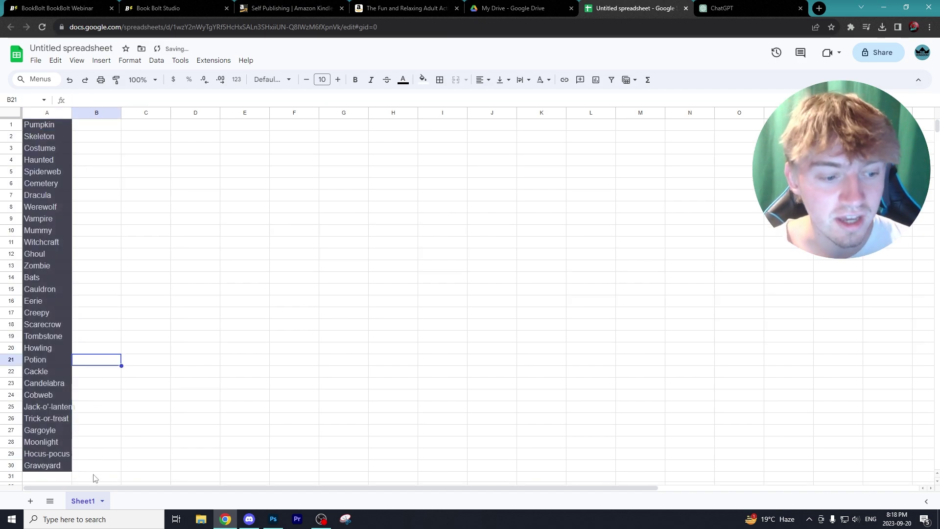
Remove the punctuated entries Trick-or-treat, Jack-o'-lantern and Hocus-pocus from the word list in column A
{"action": "left_click", "coordinate": [51, 410]}
{"action": "key", "text": "Down"}
{"action": "key", "text": "Right"}
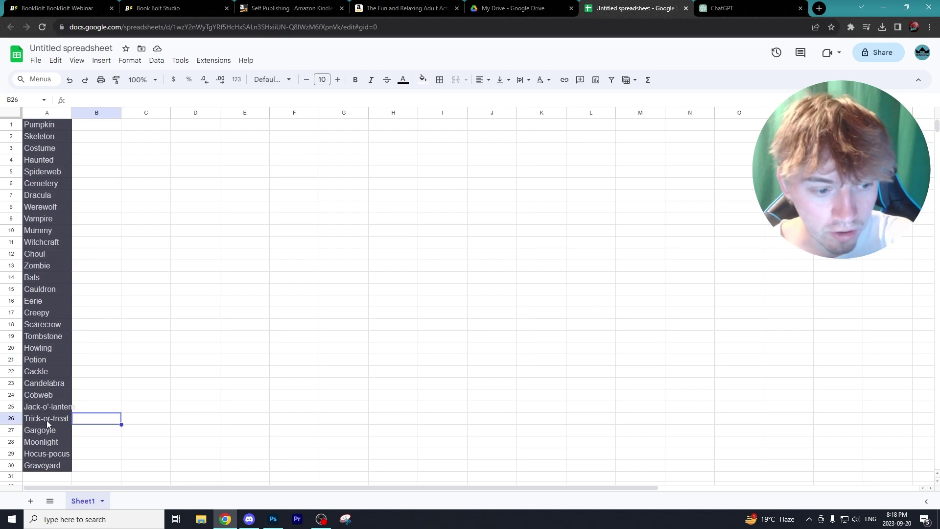
{"action": "left_click", "coordinate": [42, 419]}
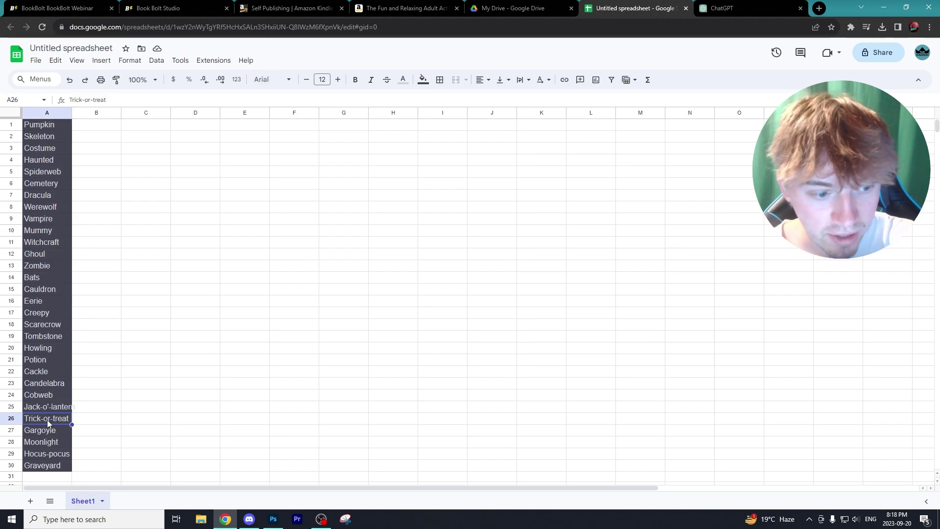
{"action": "key", "text": "Delete"}
{"action": "left_click", "coordinate": [45, 407]}
{"action": "key", "text": "Delete"}
{"action": "left_click", "coordinate": [43, 454]}
{"action": "key", "text": "Delete"}
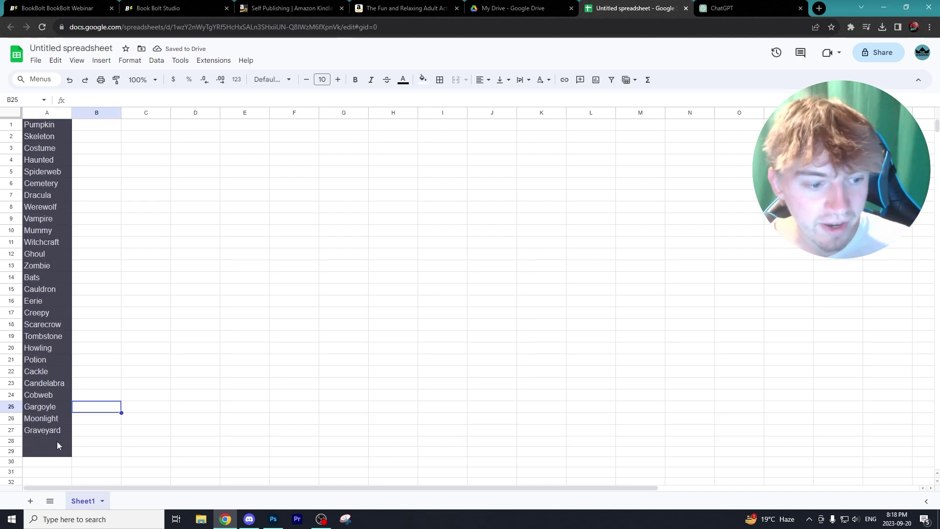
Rename the spreadsheet as Halloween words and download it as a Comma Separated Values file
{"action": "left_click", "coordinate": [38, 60]}
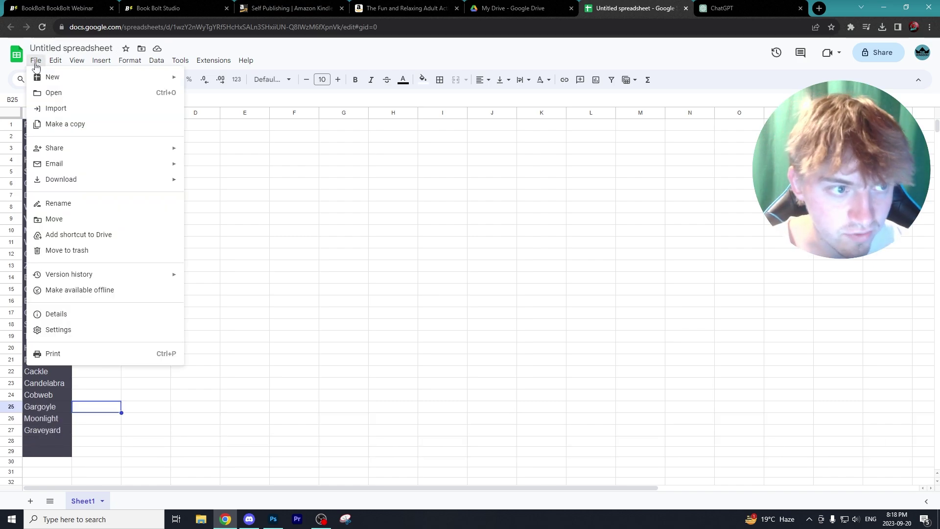
{"action": "left_click", "coordinate": [49, 48]}
{"action": "type", "text": "Halloween words"}
{"action": "left_click", "coordinate": [36, 60]}
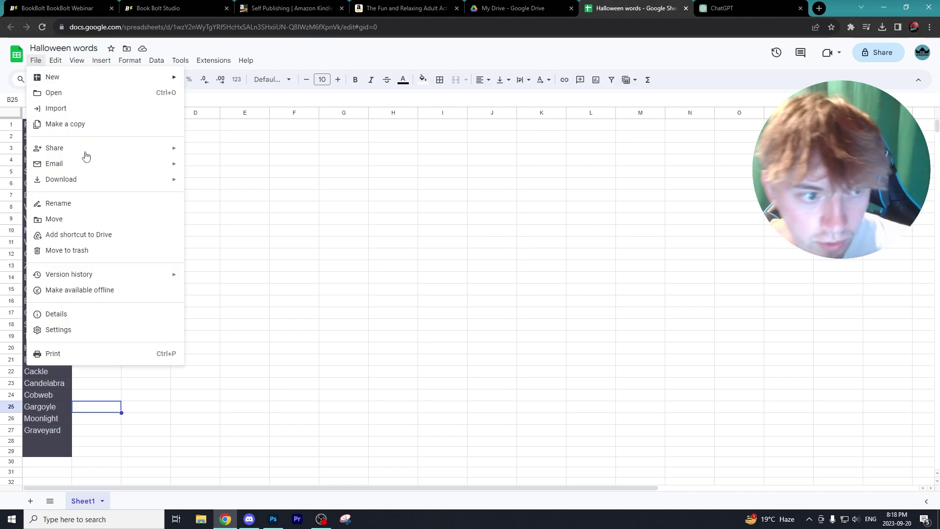
{"action": "mouse_move", "coordinate": [95, 179]}
{"action": "left_click", "coordinate": [248, 246]}
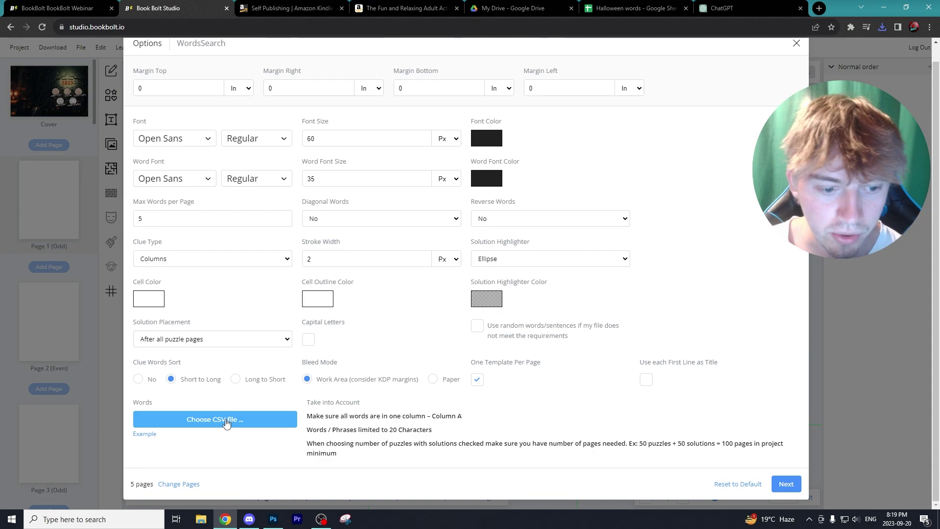
Load Halloween words - Sheet1.csv into the WordsSearch options, set the maximum words per page to 11, and proceed to solution page selection
{"action": "left_click", "coordinate": [225, 423]}
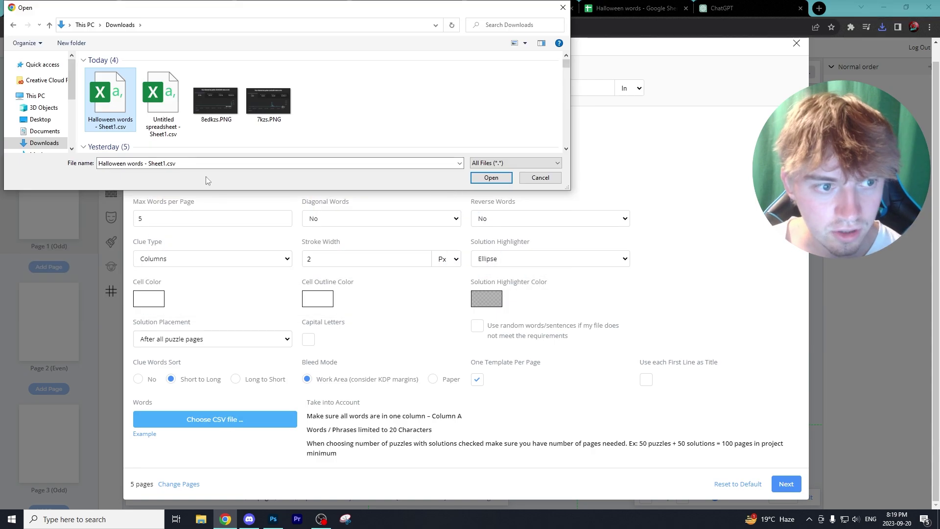
{"action": "left_click", "coordinate": [490, 179]}
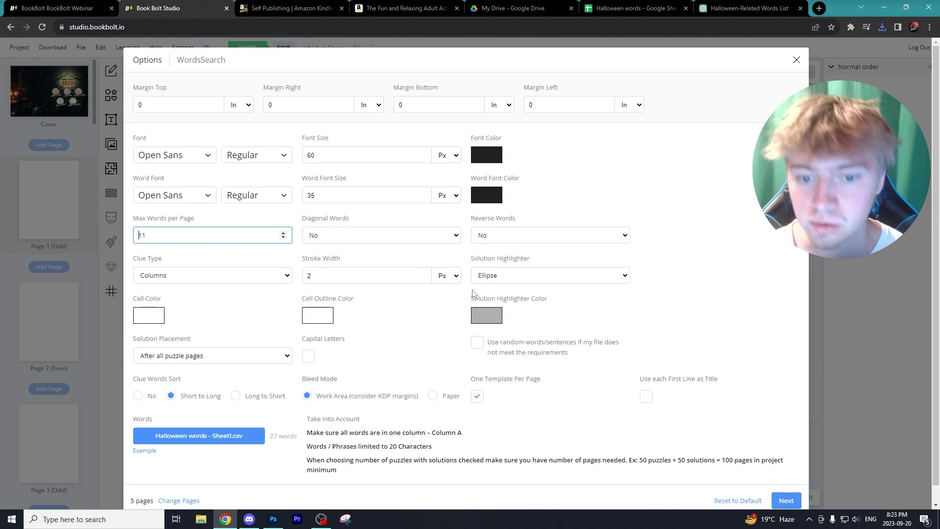
{"action": "scroll", "coordinate": [755, 306], "scroll_direction": "down", "scroll_amount": 1}
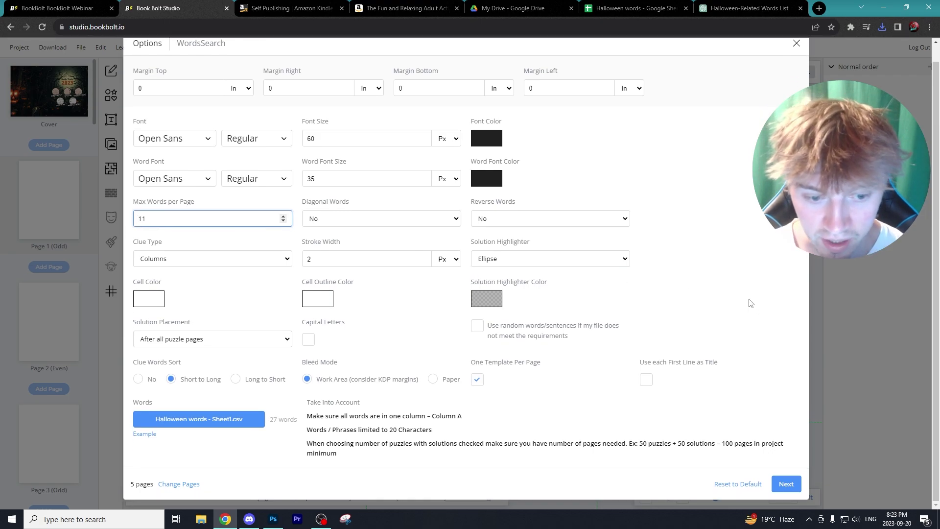
{"action": "left_click", "coordinate": [785, 483]}
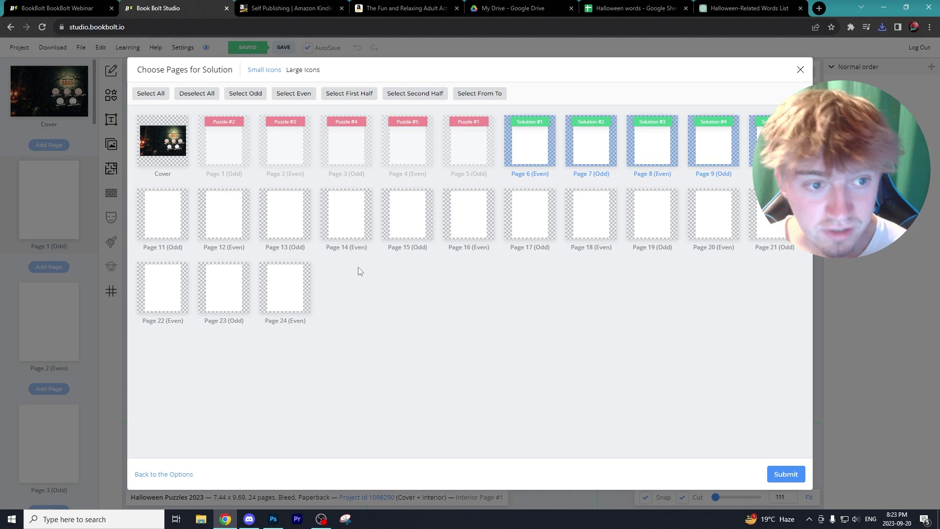
Try to generate the word searches with solution pages 6 to 10 all deselected
{"action": "left_click", "coordinate": [548, 149]}
{"action": "left_click", "coordinate": [590, 149]}
{"action": "left_click", "coordinate": [645, 150]}
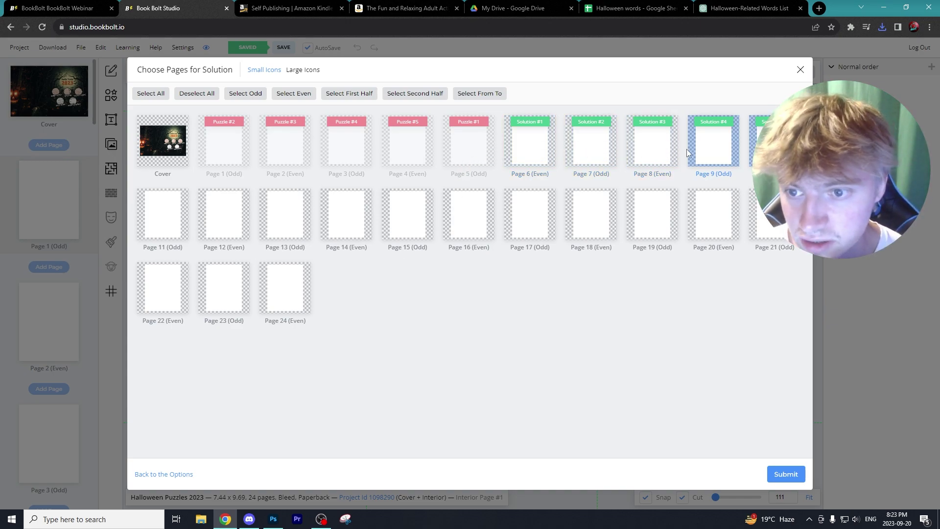
{"action": "left_click", "coordinate": [696, 149]}
{"action": "left_click", "coordinate": [774, 145]}
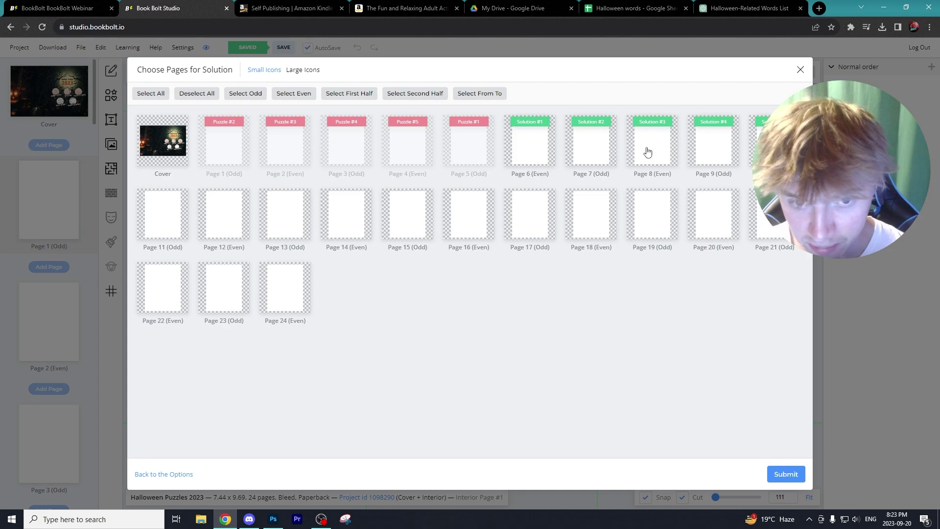
{"action": "left_click", "coordinate": [788, 475]}
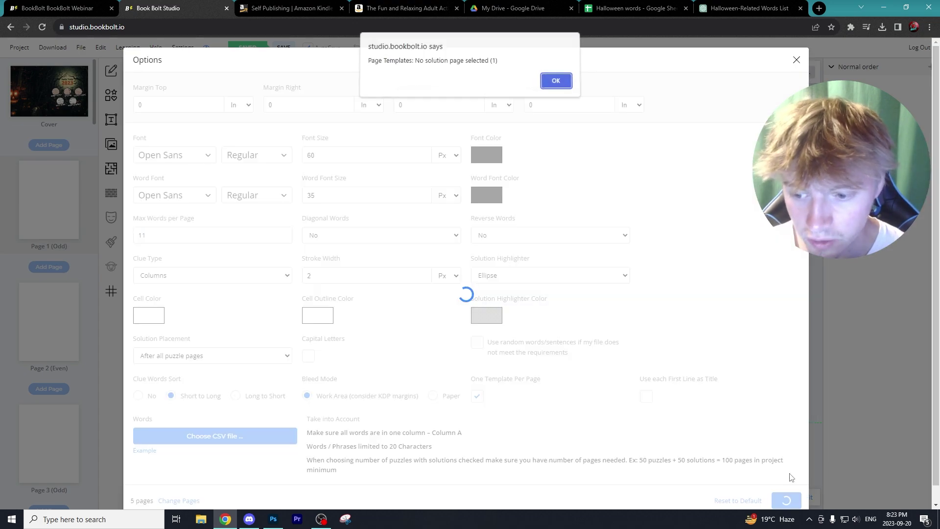
{"action": "left_click", "coordinate": [555, 84]}
Reopen the solution page selection, keep only page 6 for a solution, and generate the word searches on pages 1 to 5
{"action": "left_click", "coordinate": [791, 501]}
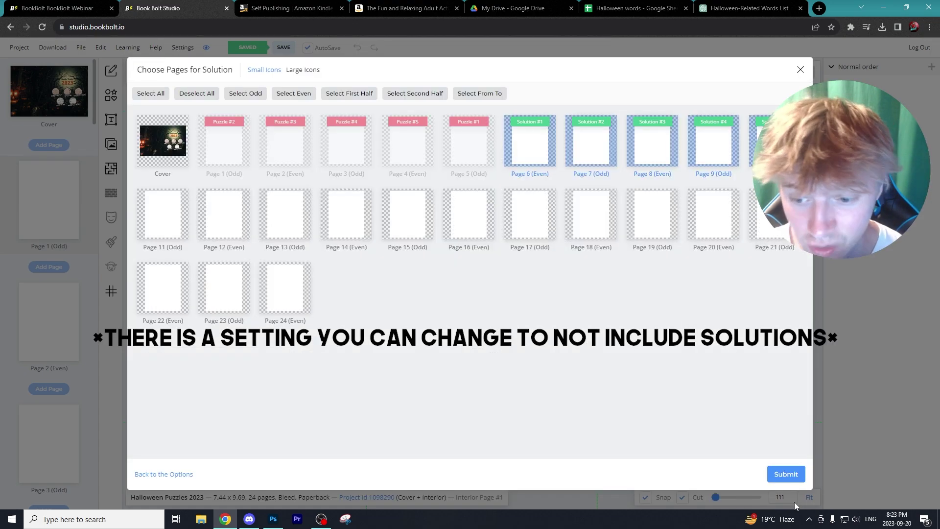
{"action": "left_click", "coordinate": [593, 151]}
{"action": "left_click", "coordinate": [657, 157]}
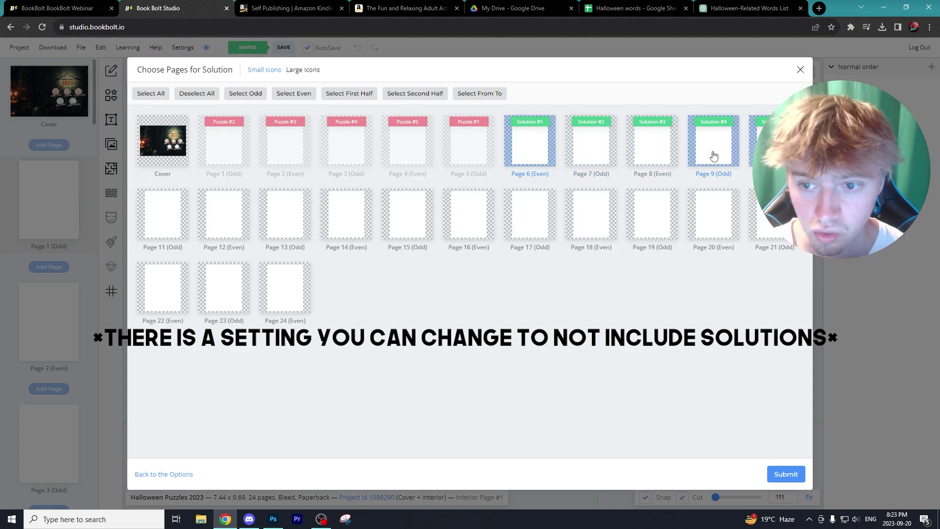
{"action": "left_click", "coordinate": [714, 156]}
{"action": "left_click", "coordinate": [774, 150]}
{"action": "left_click", "coordinate": [786, 474]}
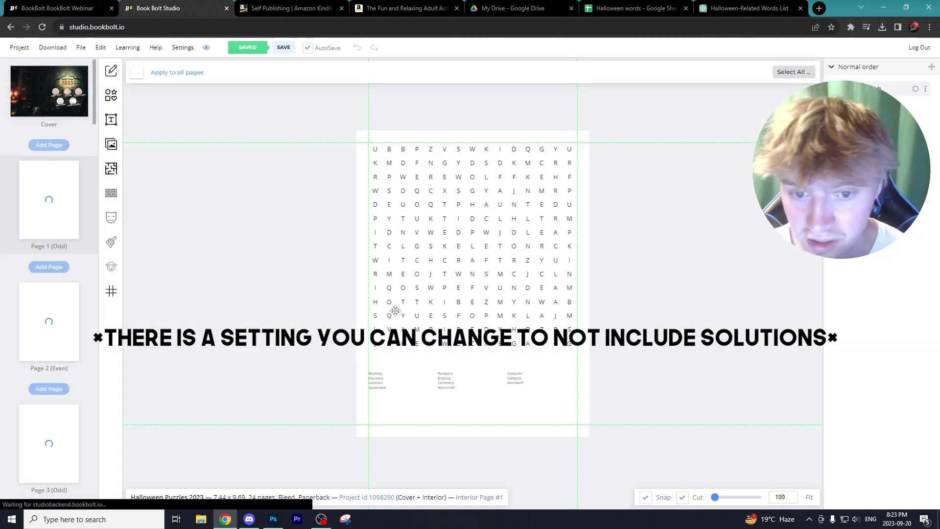
Clear the word search solution from page 6 and confirm the removal
{"action": "scroll", "coordinate": [44, 338], "scroll_direction": "down", "scroll_amount": 5}
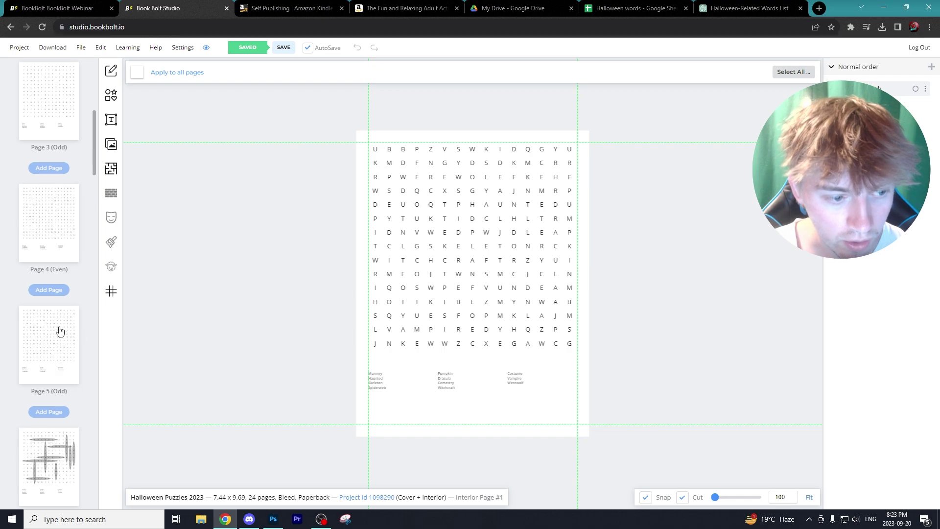
{"action": "scroll", "coordinate": [61, 333], "scroll_direction": "down", "scroll_amount": 2}
{"action": "left_click", "coordinate": [56, 371]}
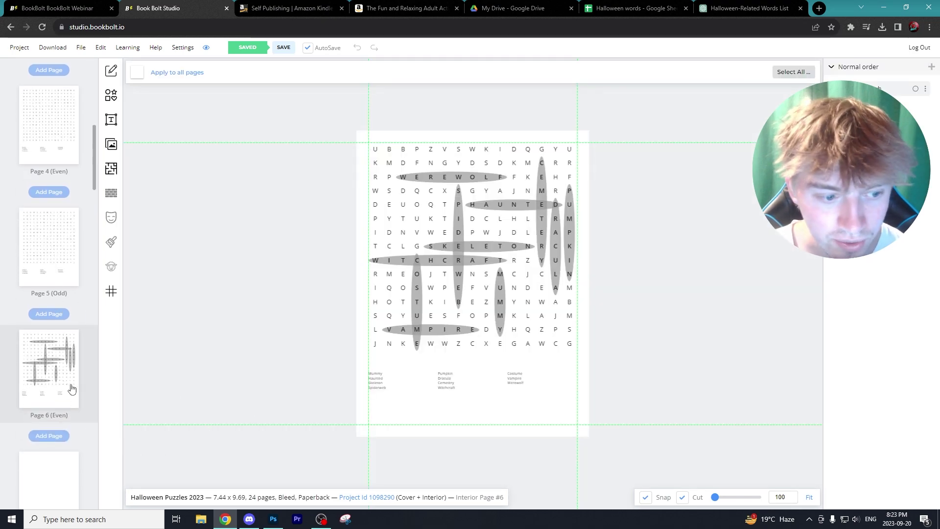
{"action": "right_click", "coordinate": [46, 365]}
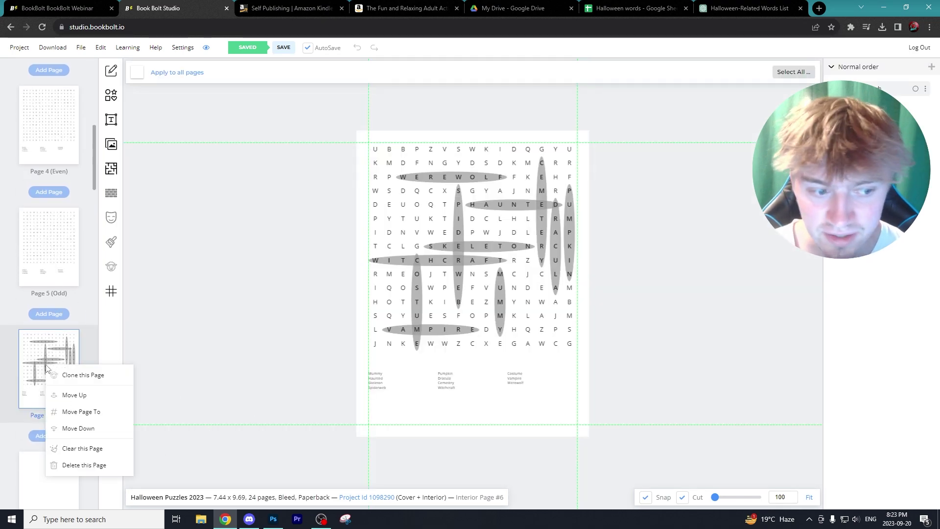
{"action": "left_click", "coordinate": [104, 448]}
{"action": "key", "text": "Return"}
Examine the generated word searches on pages 1 to 5 and the cleared page 6
{"action": "left_click", "coordinate": [58, 266]}
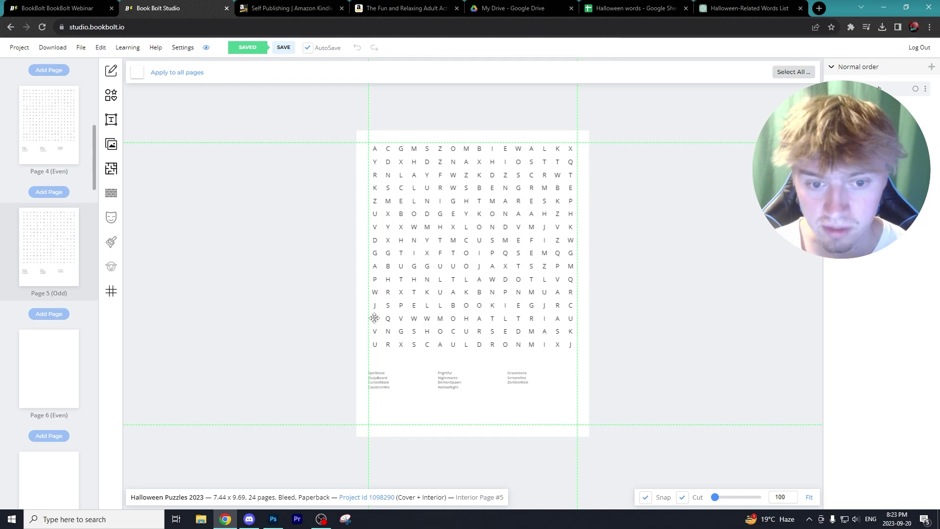
{"action": "left_click", "coordinate": [42, 147]}
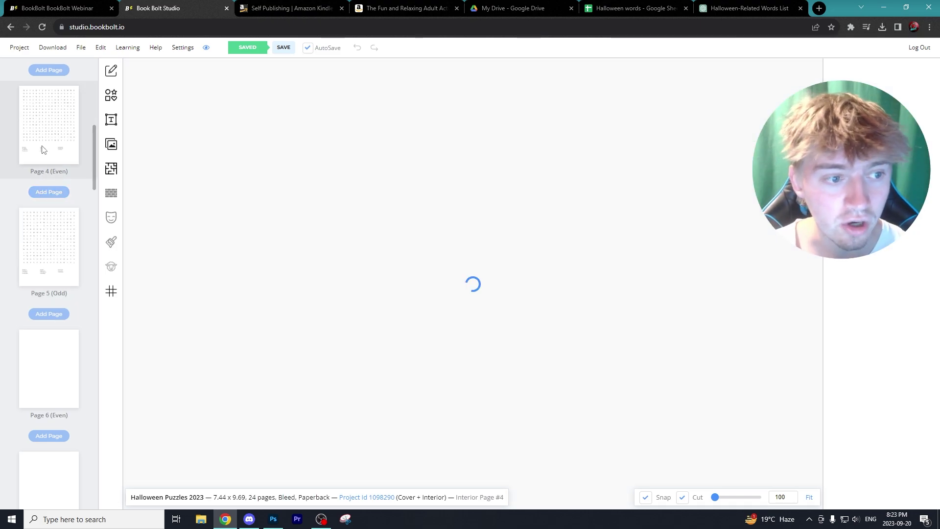
{"action": "scroll", "coordinate": [50, 175], "scroll_direction": "up", "scroll_amount": 6}
{"action": "left_click", "coordinate": [57, 127]}
{"action": "left_click", "coordinate": [52, 217]}
{"action": "left_click", "coordinate": [67, 355]}
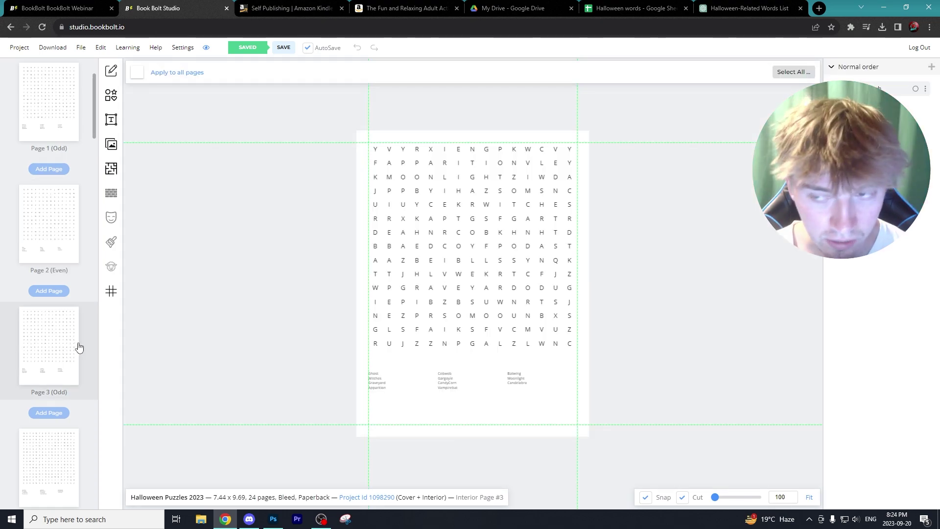
{"action": "left_click", "coordinate": [59, 454]}
{"action": "left_click", "coordinate": [69, 360]}
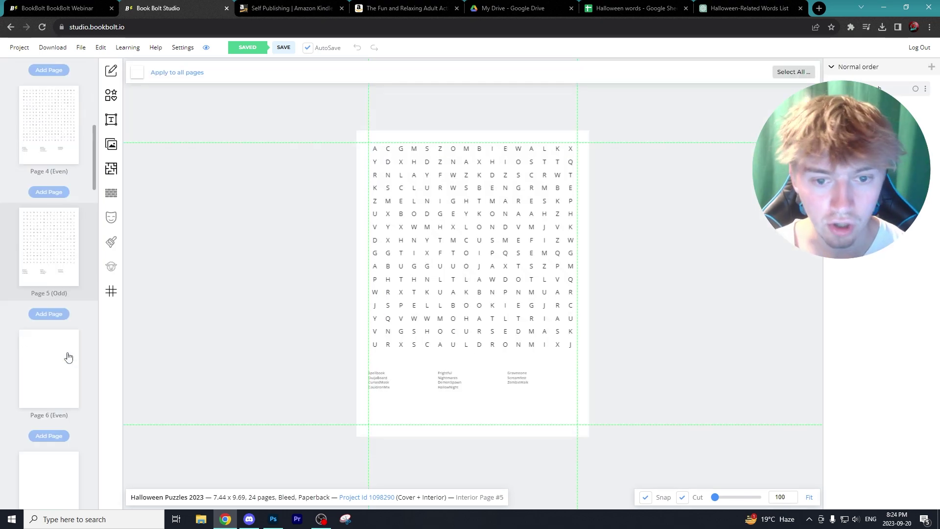
{"action": "left_click", "coordinate": [69, 357]}
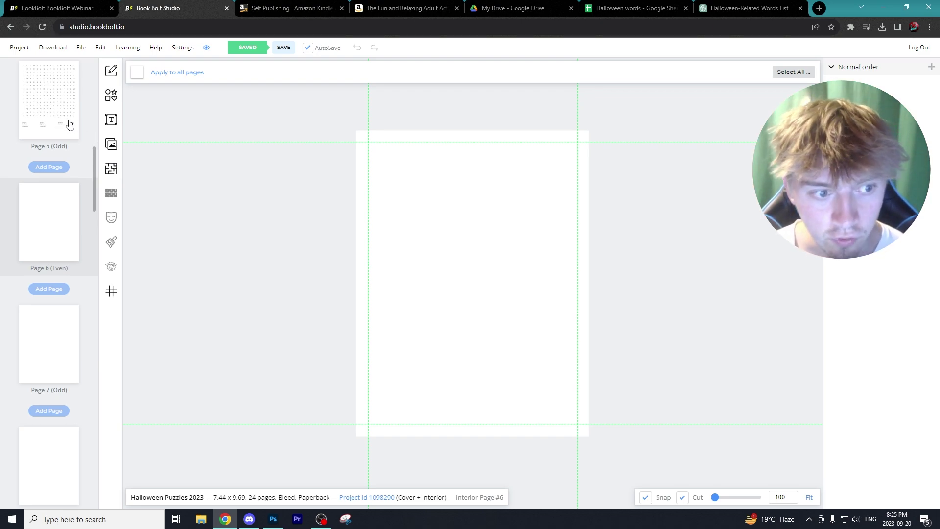
Add the smiling jack-o'-lantern image from the Pixabay pumpkin results to page 5, shrunk into the page's lower-right corner below the clue words
{"action": "scroll", "coordinate": [67, 157], "scroll_direction": "up", "scroll_amount": 2}
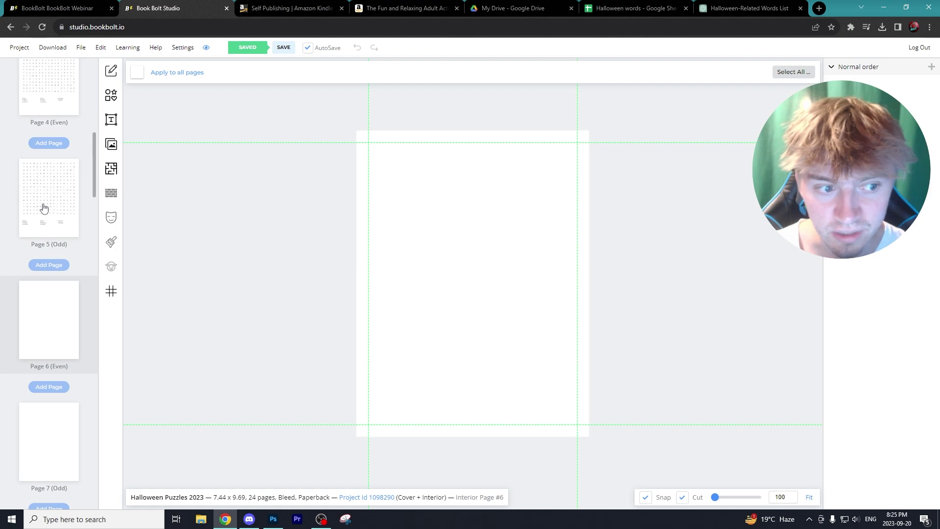
{"action": "left_click", "coordinate": [46, 220]}
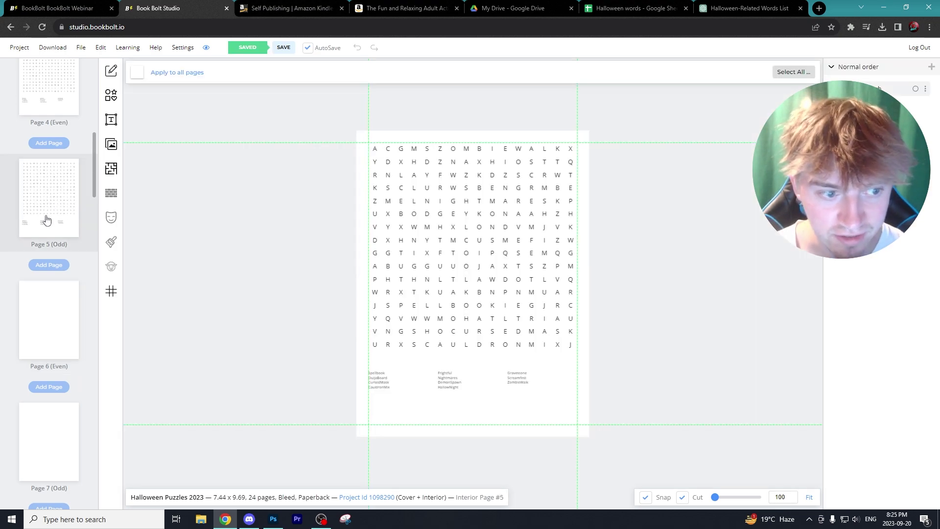
{"action": "left_click", "coordinate": [112, 145]}
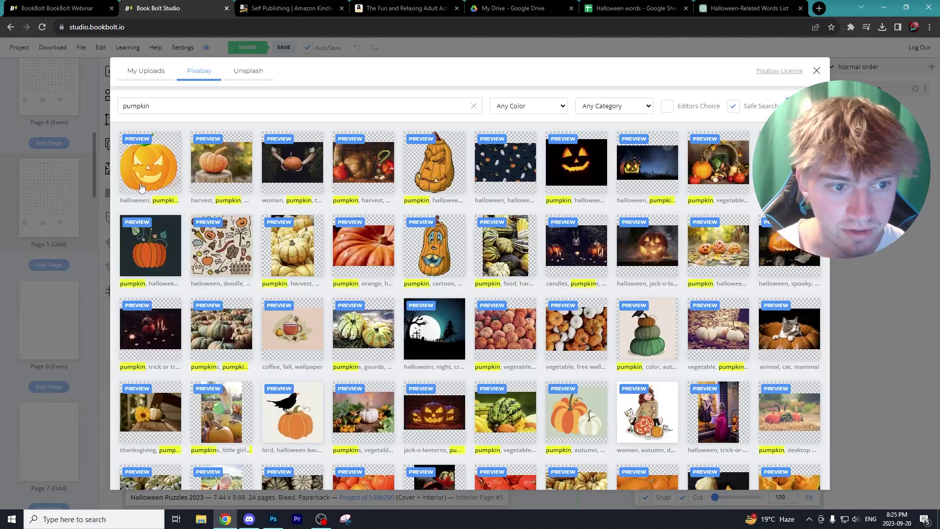
{"action": "left_click", "coordinate": [150, 73]}
{"action": "left_click", "coordinate": [210, 74]}
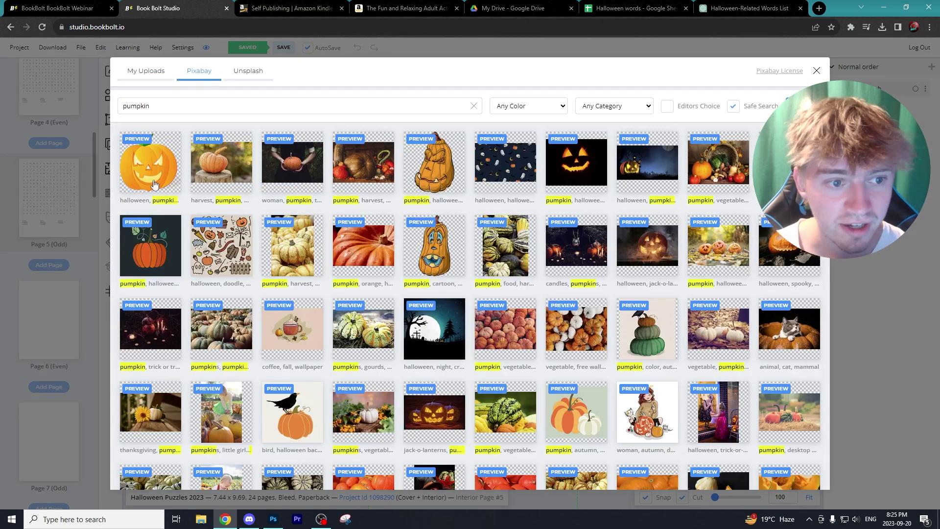
{"action": "left_click", "coordinate": [148, 166]}
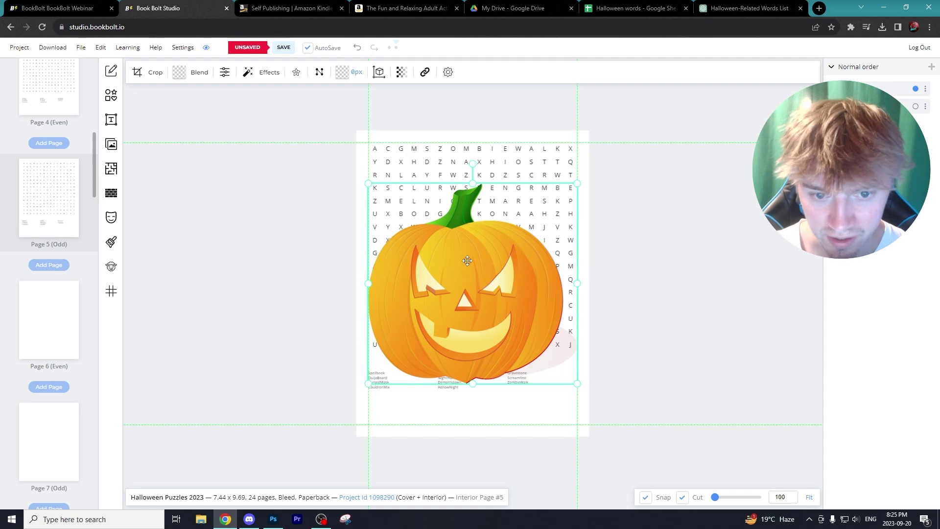
{"action": "left_click_drag", "start_coordinate": [368, 186], "coordinate": [558, 406]}
{"action": "left_click", "coordinate": [624, 389]}
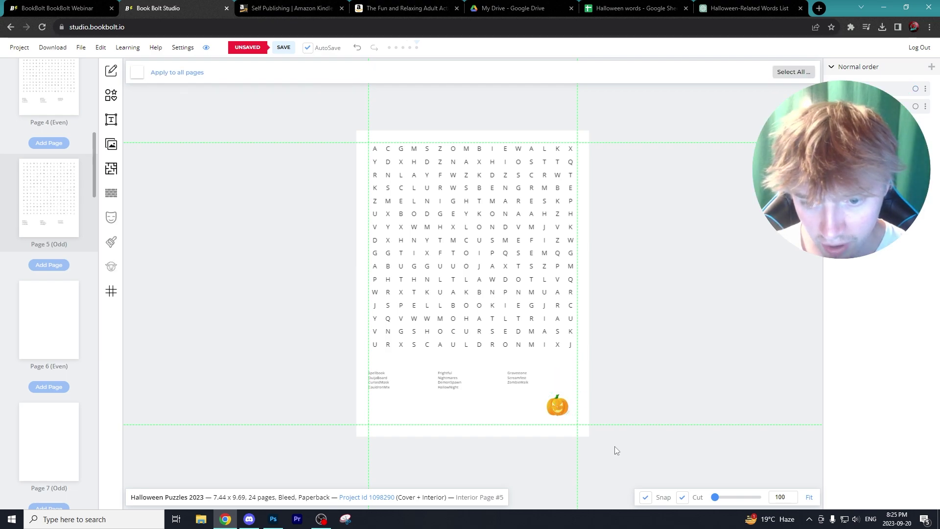
{"action": "left_click", "coordinate": [560, 409]}
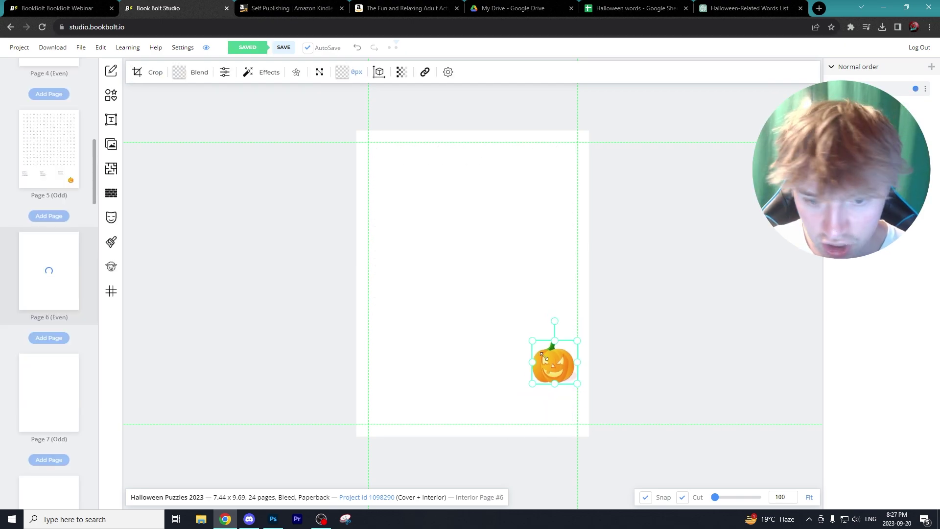
Shrink the pumpkin image on page 6 and place it in the page's lower-right corner inside the margins
{"action": "left_click_drag", "start_coordinate": [543, 356], "coordinate": [545, 356]}
{"action": "left_click_drag", "start_coordinate": [565, 388], "coordinate": [564, 406]}
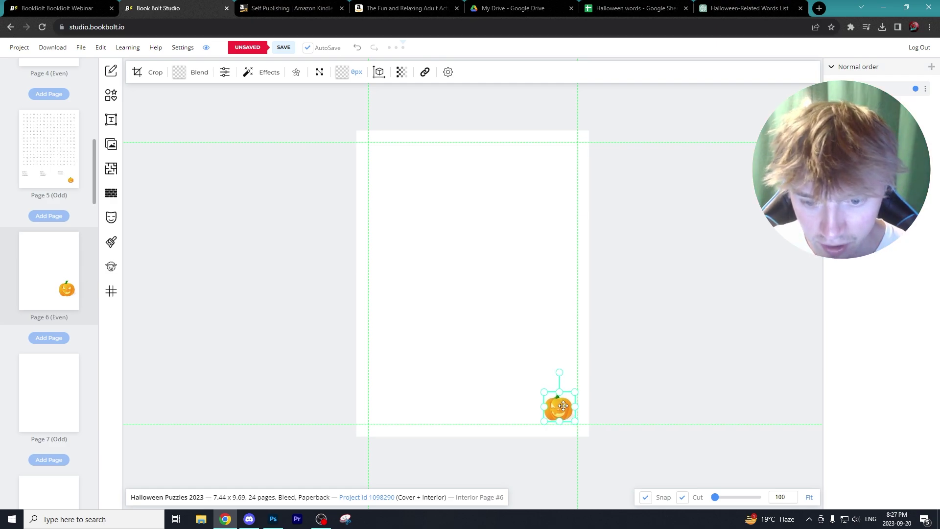
{"action": "left_click", "coordinate": [594, 405]}
{"action": "left_click", "coordinate": [573, 416]}
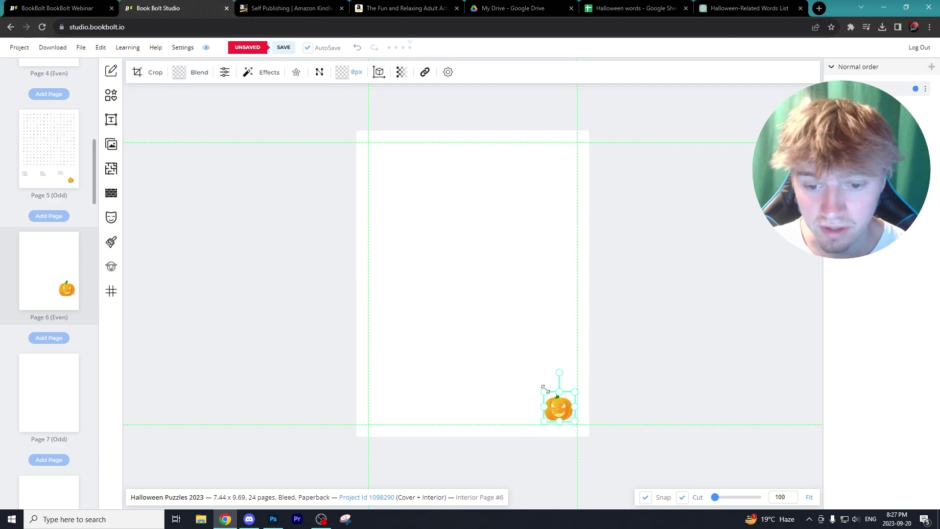
{"action": "left_click", "coordinate": [622, 381]}
Clone page 6 onto the cover and all interior pages except pages 1 to 5, accepting the content replacement
{"action": "right_click", "coordinate": [63, 289]}
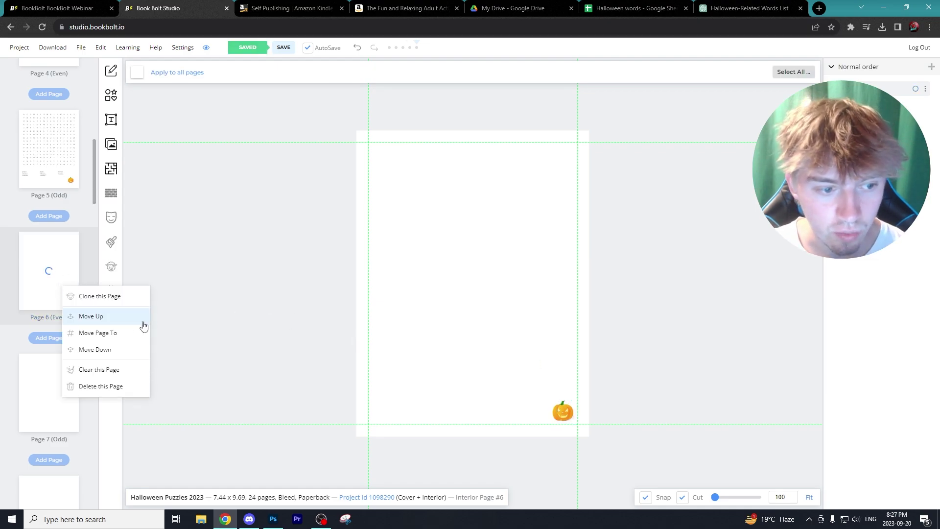
{"action": "left_click", "coordinate": [112, 297]}
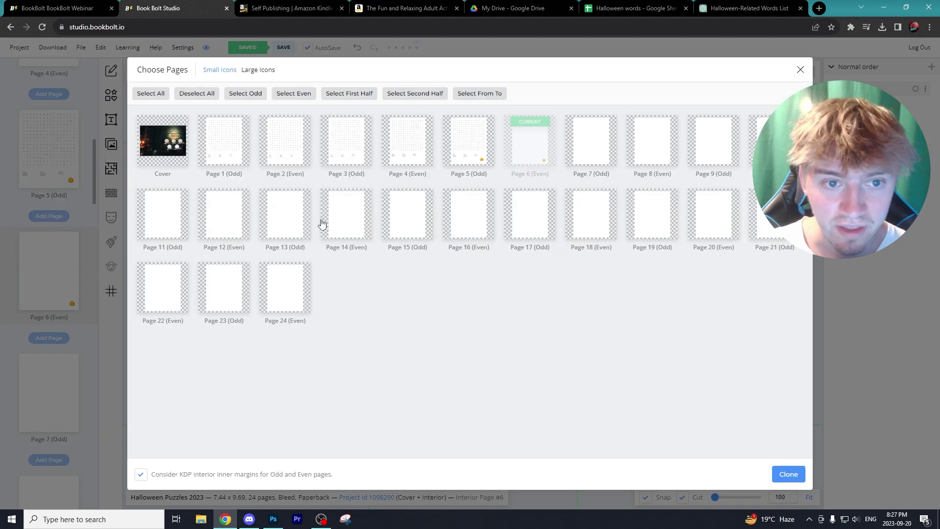
{"action": "left_click", "coordinate": [140, 94]}
{"action": "left_click", "coordinate": [227, 153]}
{"action": "left_click", "coordinate": [272, 155]}
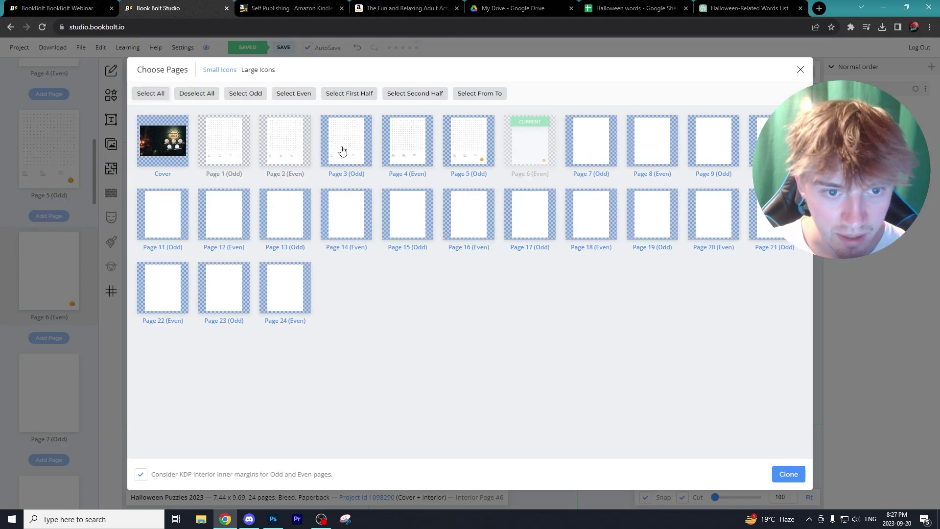
{"action": "left_click", "coordinate": [343, 152]}
{"action": "left_click", "coordinate": [418, 151]}
{"action": "left_click", "coordinate": [473, 155]}
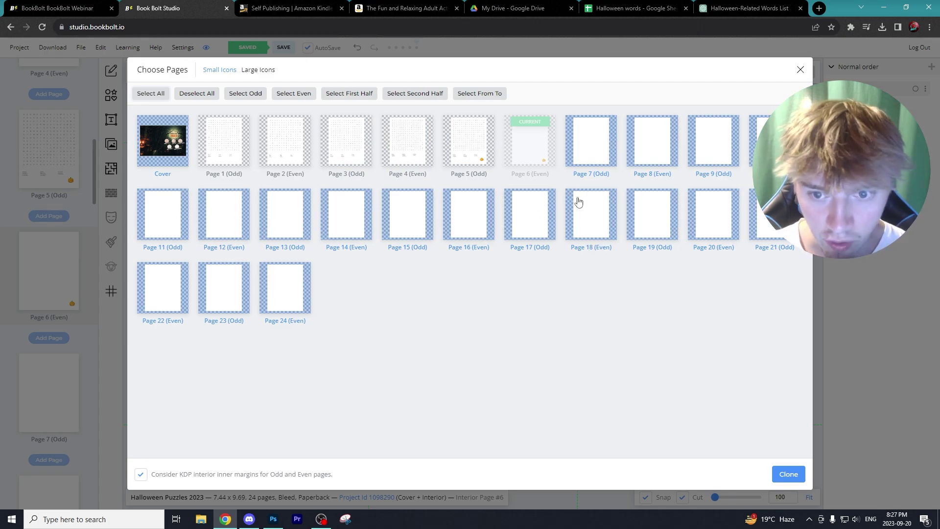
{"action": "left_click", "coordinate": [788, 474]}
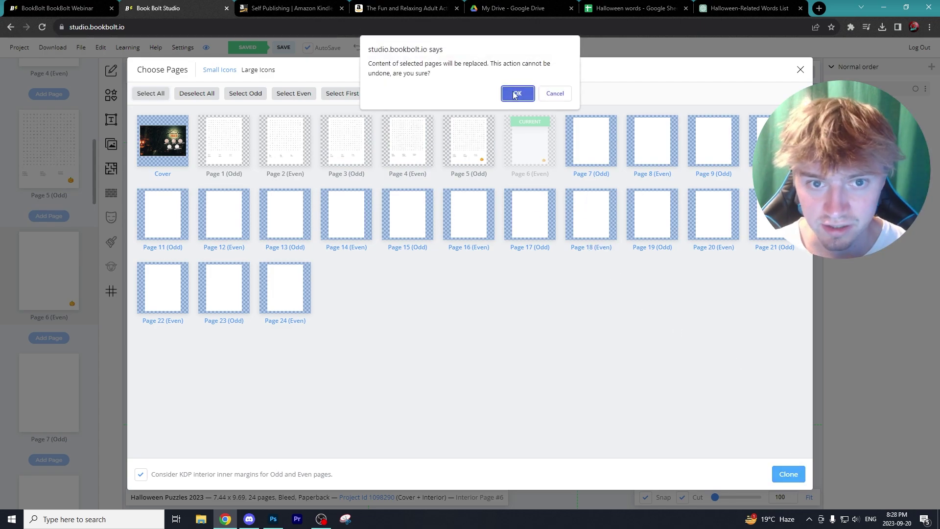
{"action": "left_click", "coordinate": [516, 93]}
Inspect the pumpkin placement on the cloned pages 7, 8 and 9
{"action": "scroll", "coordinate": [56, 348], "scroll_direction": "down", "scroll_amount": 2}
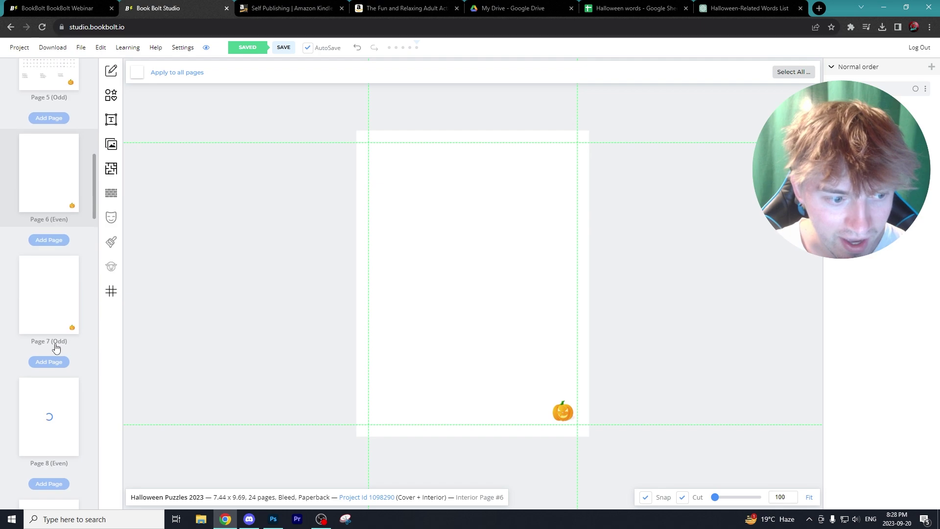
{"action": "left_click", "coordinate": [55, 294]}
{"action": "left_click", "coordinate": [69, 404]}
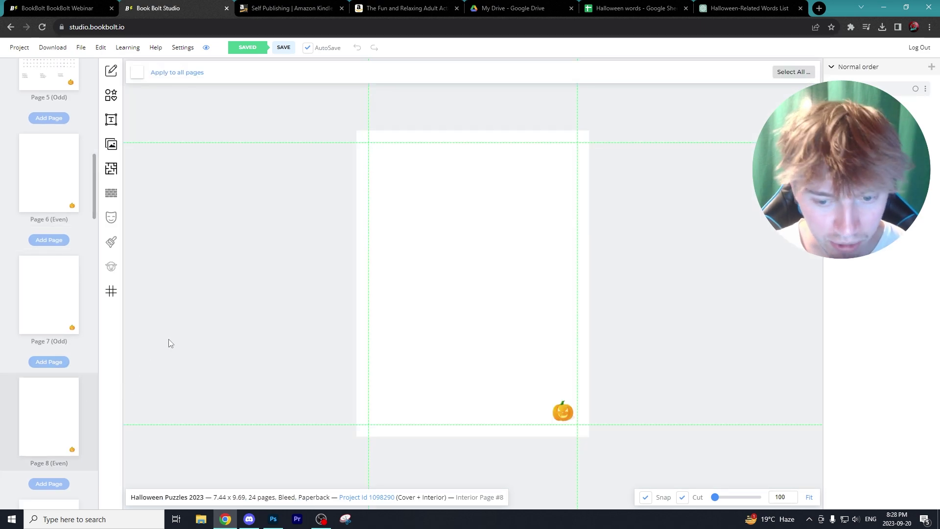
{"action": "scroll", "coordinate": [56, 310], "scroll_direction": "down", "scroll_amount": 5}
{"action": "left_click", "coordinate": [51, 294]}
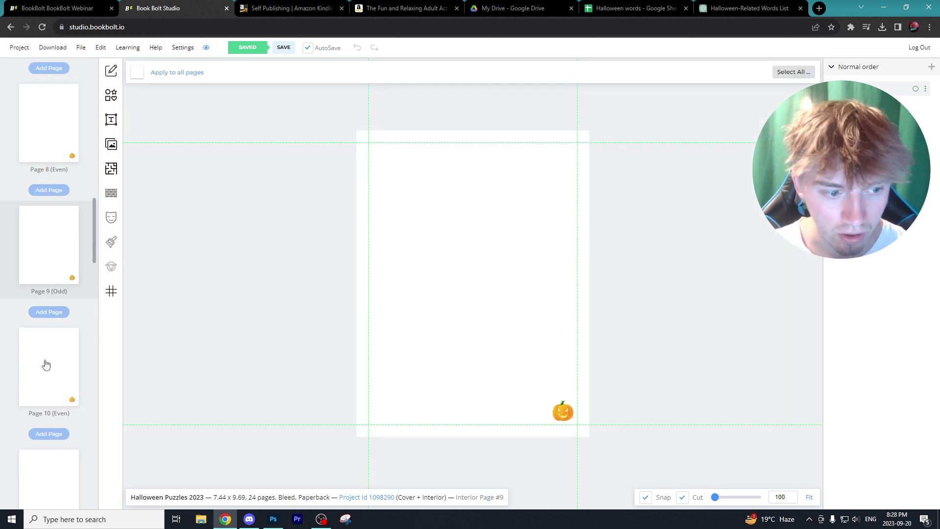
Check the pumpkin placement on the cloned pages from page 10 onward, opening pages 13 and 19
{"action": "scroll", "coordinate": [46, 362], "scroll_direction": "down", "scroll_amount": 6}
{"action": "left_click", "coordinate": [57, 405]}
{"action": "scroll", "coordinate": [59, 404], "scroll_direction": "down", "scroll_amount": 1}
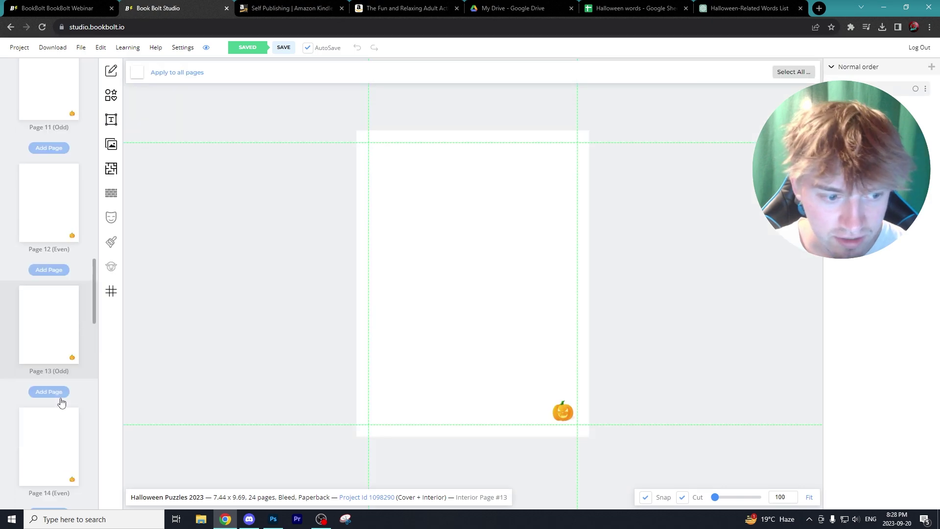
{"action": "scroll", "coordinate": [58, 382], "scroll_direction": "down", "scroll_amount": 12}
{"action": "left_click", "coordinate": [55, 356]}
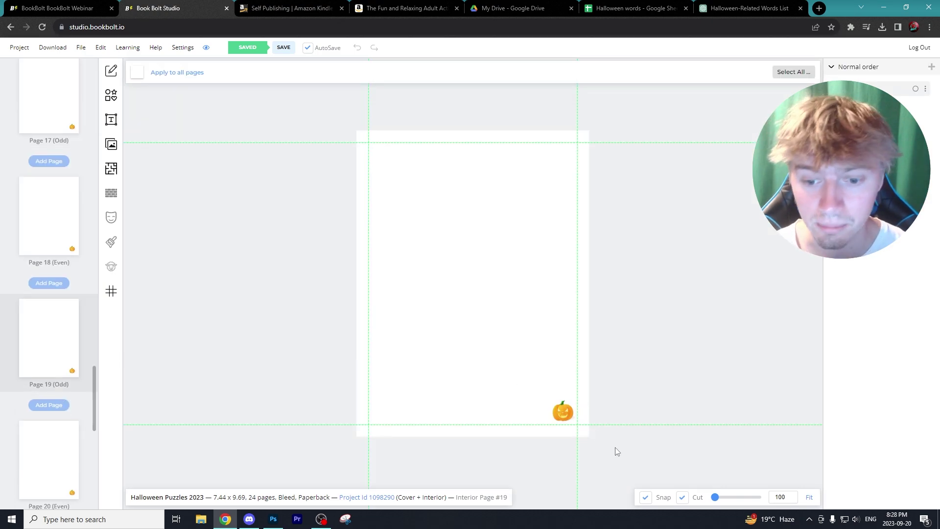
{"action": "left_click", "coordinate": [561, 413]}
{"action": "left_click", "coordinate": [573, 382]}
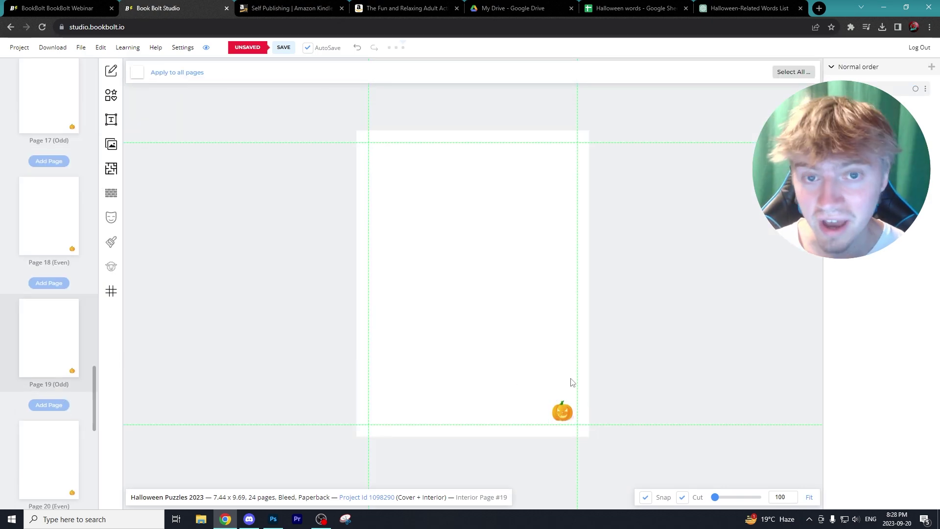
Delete the pumpkin image from page 6
{"action": "scroll", "coordinate": [27, 237], "scroll_direction": "up", "scroll_amount": 20}
{"action": "scroll", "coordinate": [53, 273], "scroll_direction": "down", "scroll_amount": 3}
{"action": "left_click", "coordinate": [53, 273]}
{"action": "left_click", "coordinate": [564, 413]}
{"action": "key", "text": "Delete"}
Clone the blank page 6 onto the pages after it so their pumpkins are cleared
{"action": "right_click", "coordinate": [44, 278]}
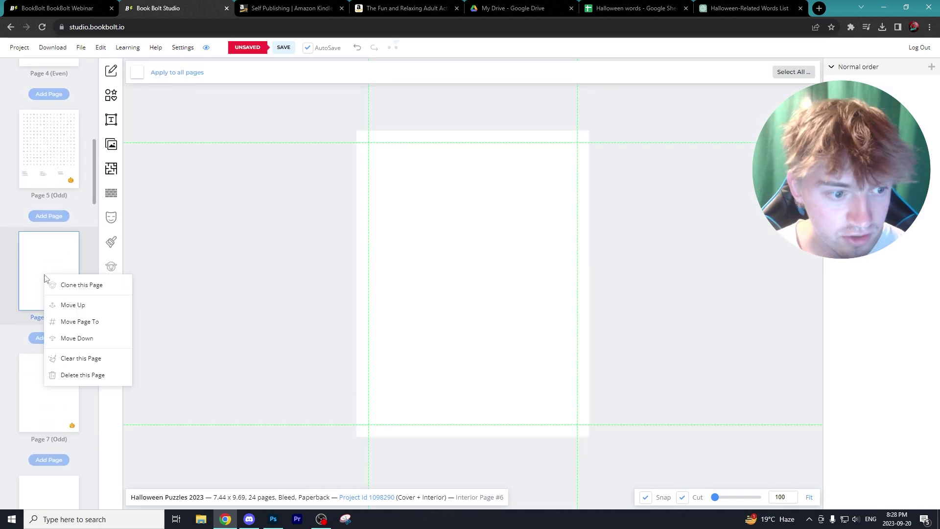
{"action": "left_click", "coordinate": [79, 286]}
{"action": "left_click", "coordinate": [591, 152]}
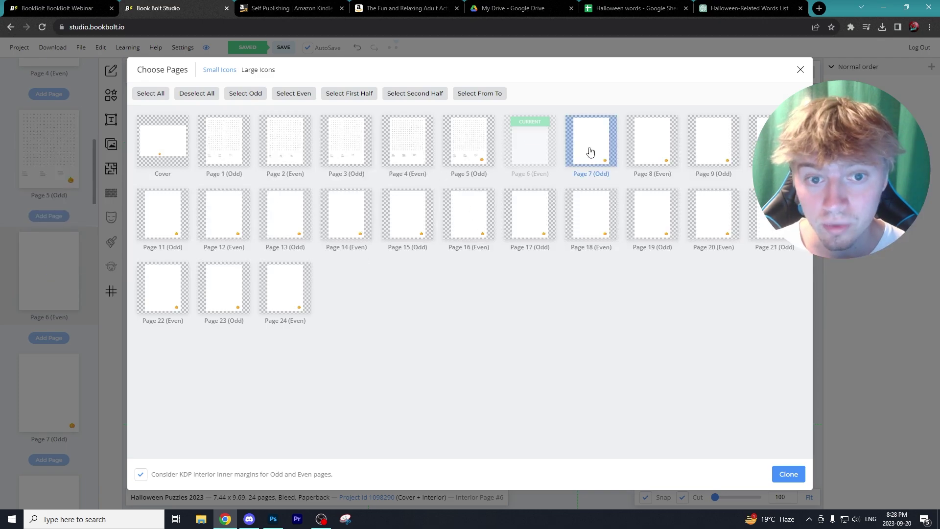
{"action": "left_click", "coordinate": [151, 94]}
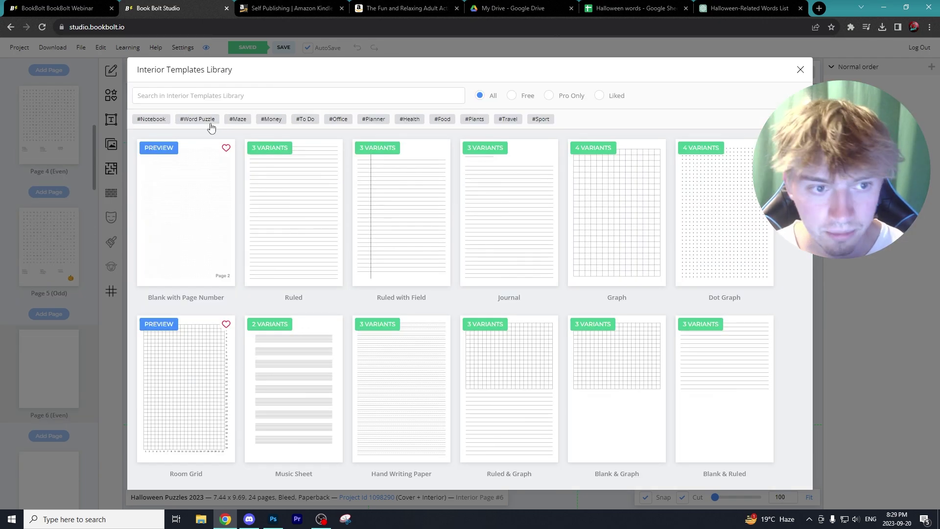
Filter the interior templates library to Word Puzzle and open the options of the WordScramble template
{"action": "key", "text": "Escape"}
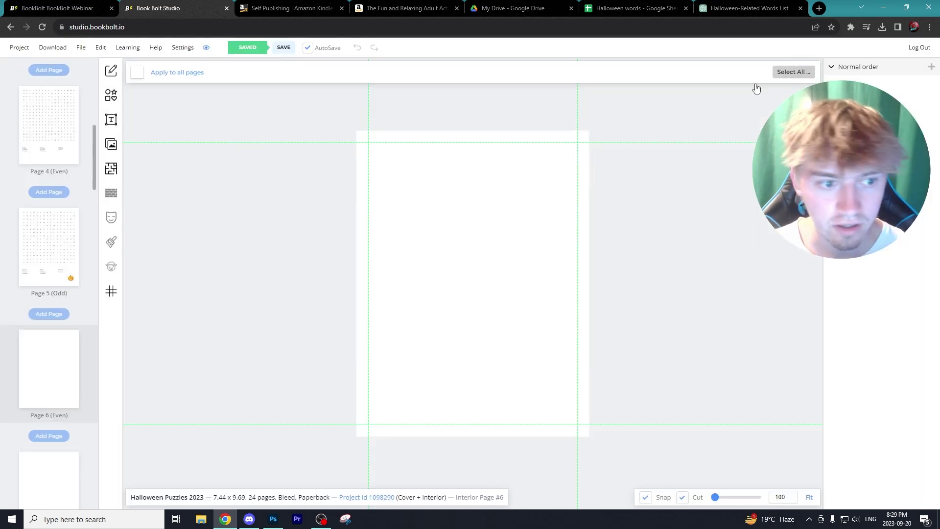
{"action": "left_click", "coordinate": [111, 168]}
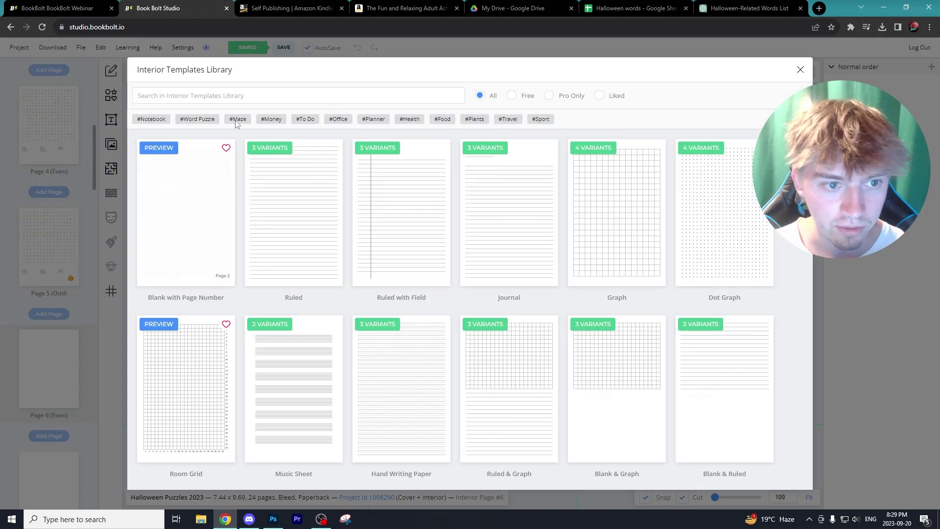
{"action": "left_click", "coordinate": [203, 122]}
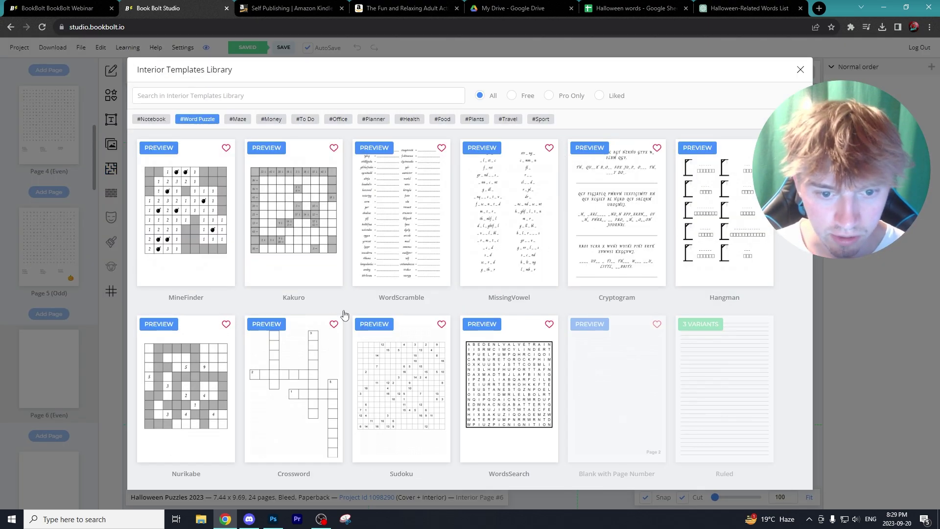
{"action": "left_click", "coordinate": [404, 232]}
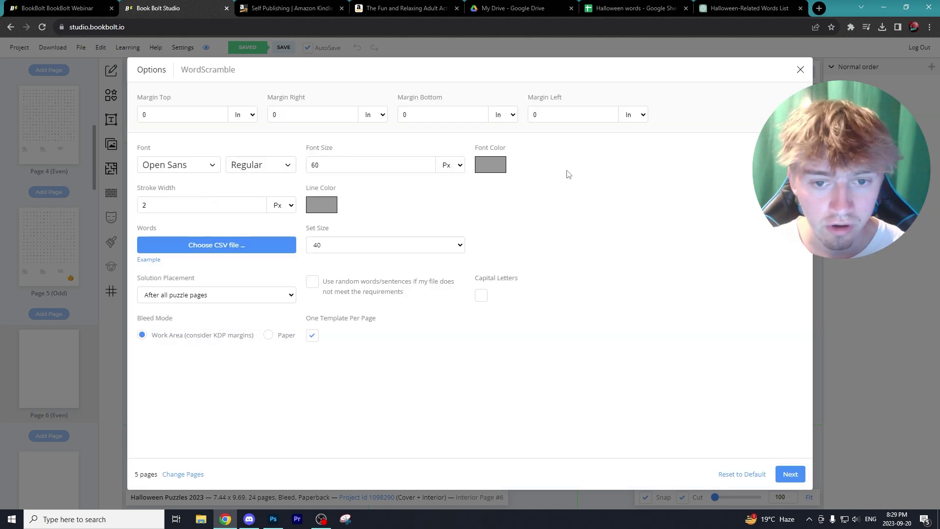
Set the WordScramble font color to a dark gray
{"action": "left_click", "coordinate": [492, 172]}
{"action": "left_click", "coordinate": [487, 300]}
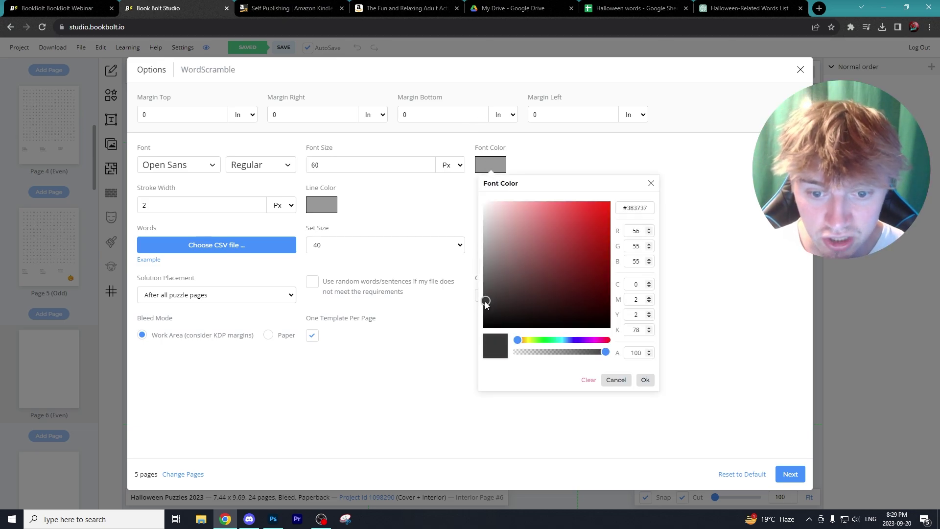
{"action": "left_click_drag", "start_coordinate": [641, 229], "coordinate": [621, 231]}
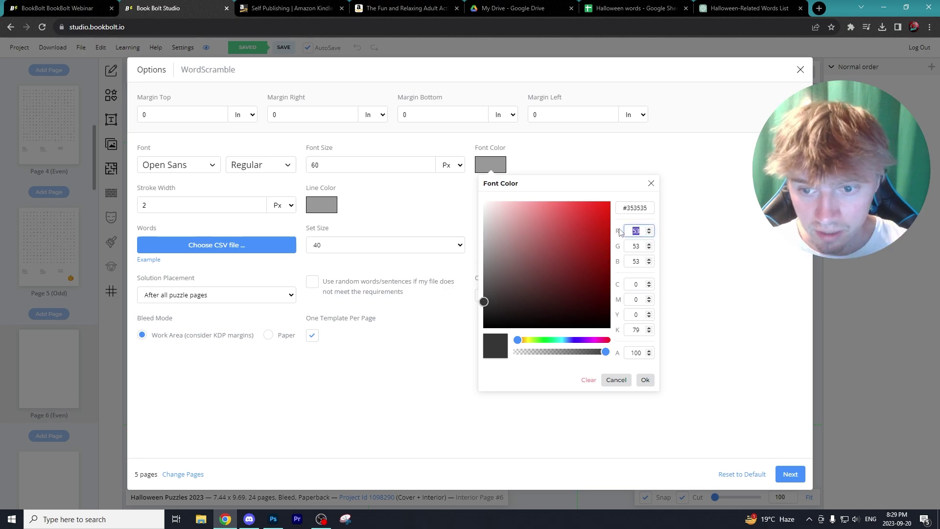
{"action": "left_click", "coordinate": [646, 380]}
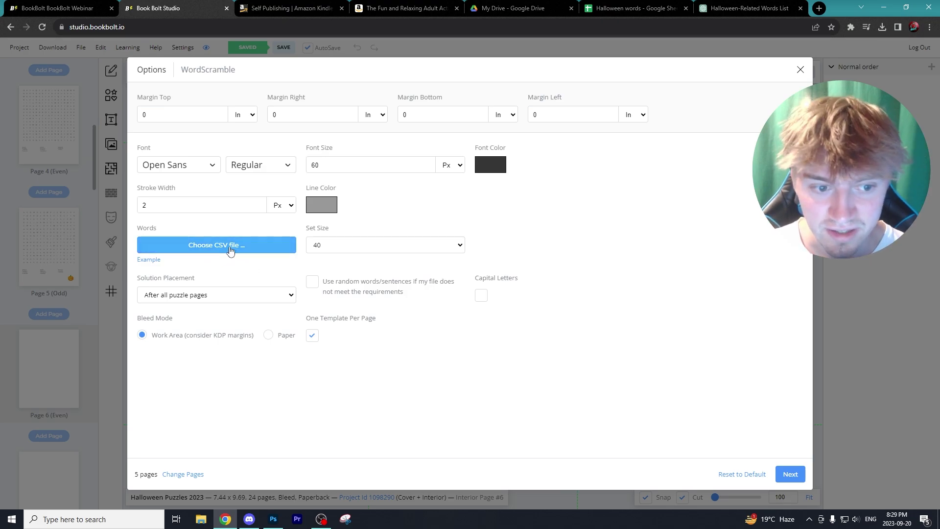
In the ChatGPT Halloween words chat, request "can you get 30 different words for me" and copy the generated word list
{"action": "key", "text": "ctrl+9"}
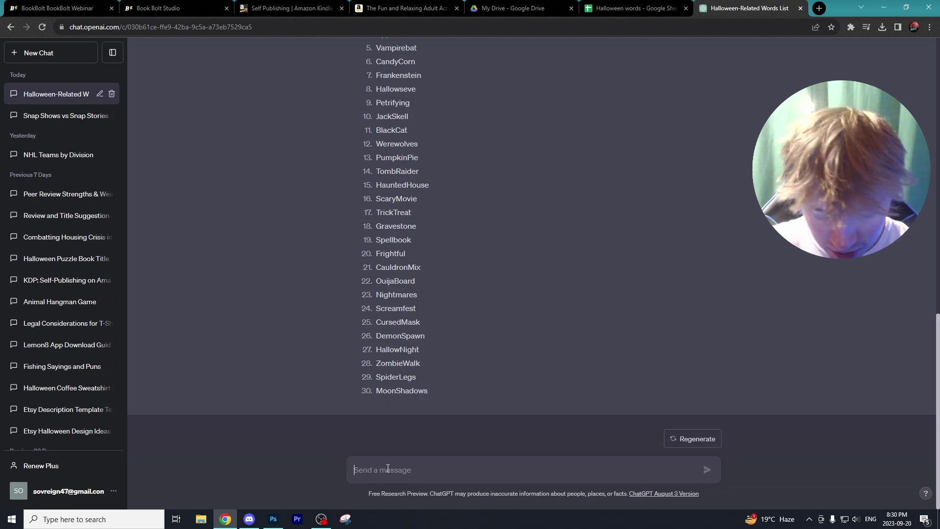
{"action": "type", "text": "can you get 30 different words for me"}
{"action": "key", "text": "Return"}
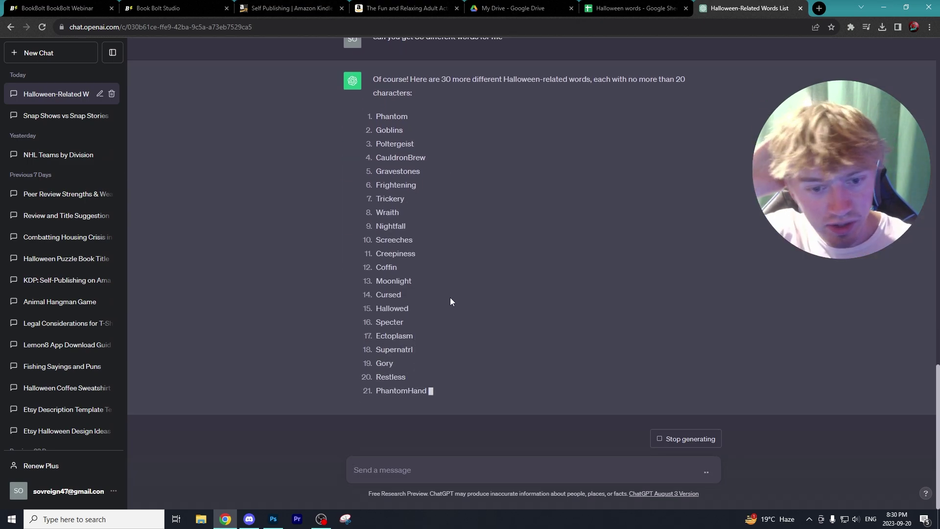
{"action": "left_click_drag", "start_coordinate": [458, 304], "coordinate": [383, 140]}
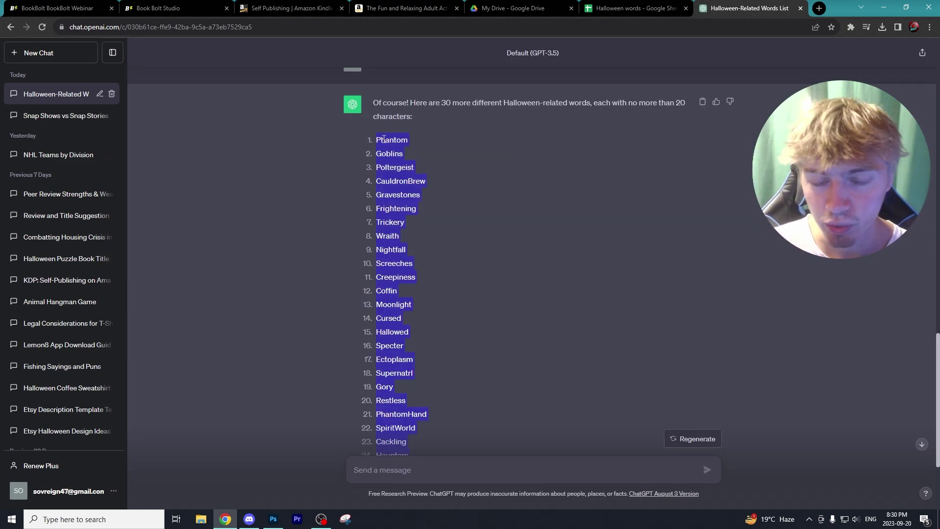
{"action": "right_click", "coordinate": [383, 140]}
{"action": "left_click", "coordinate": [437, 144]}
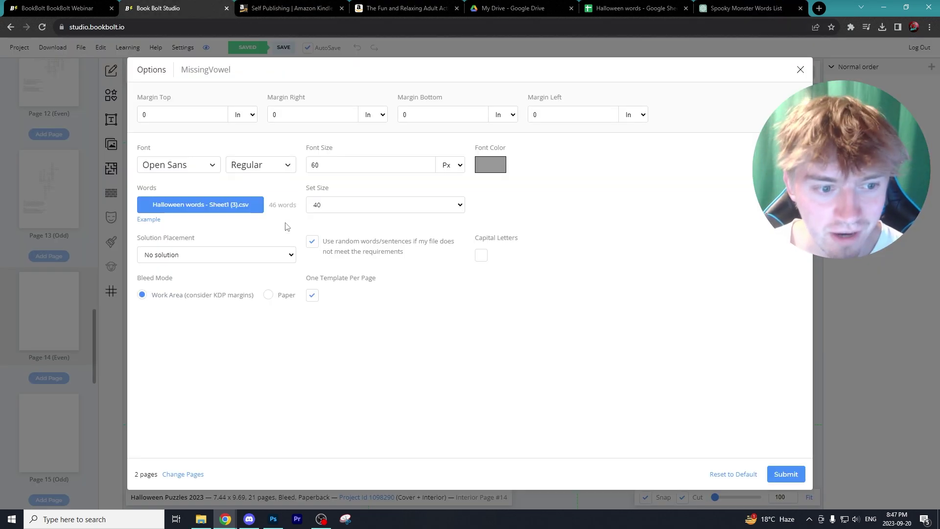
Keep the MissingVowel solution placement at No solution and generate the puzzles on the two chosen pages
{"action": "left_click", "coordinate": [197, 256]}
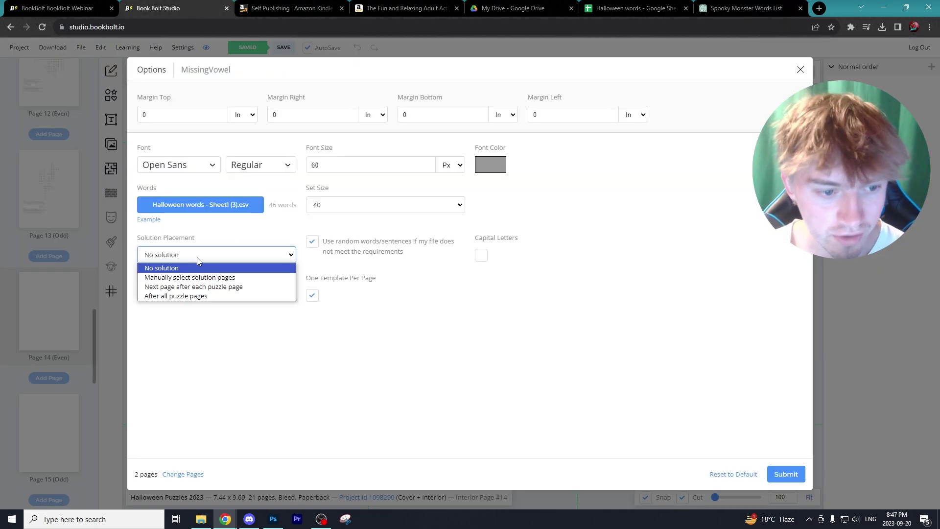
{"action": "left_click", "coordinate": [344, 355]}
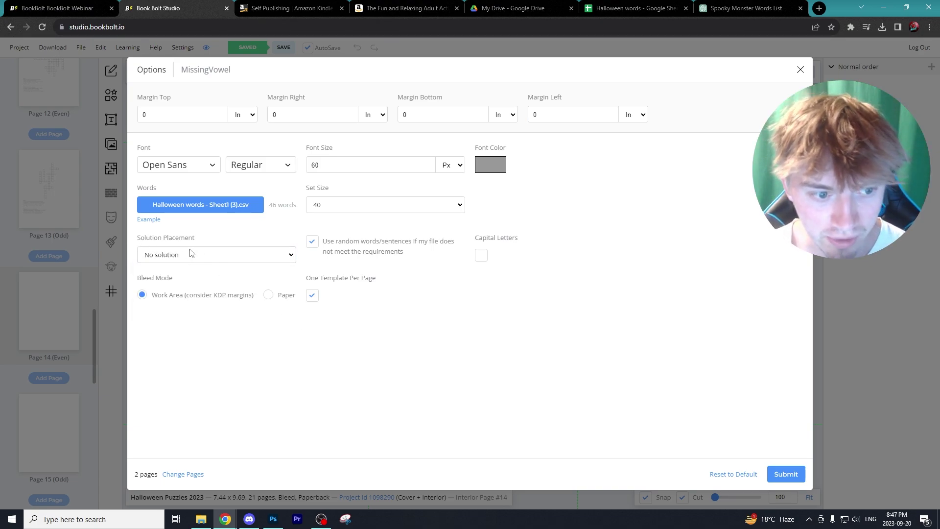
{"action": "left_click", "coordinate": [191, 254]}
{"action": "left_click", "coordinate": [166, 269]}
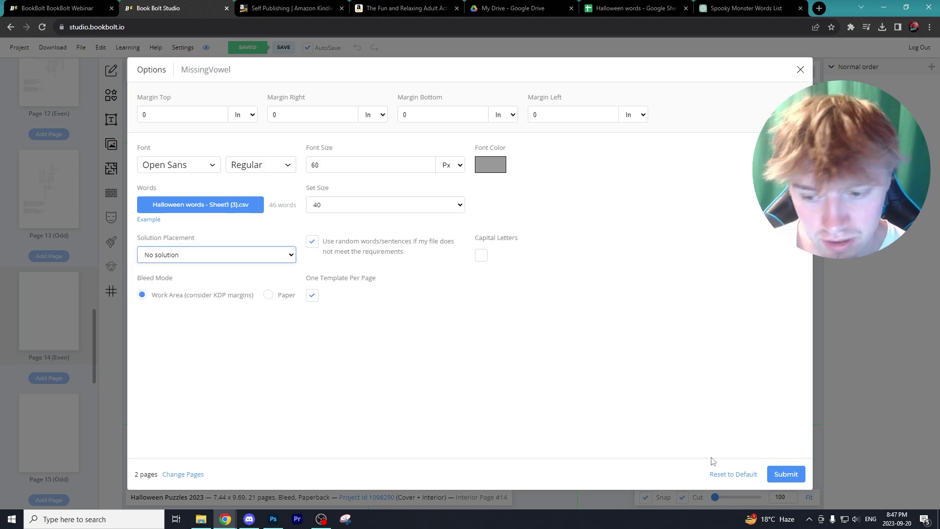
{"action": "left_click", "coordinate": [785, 474]}
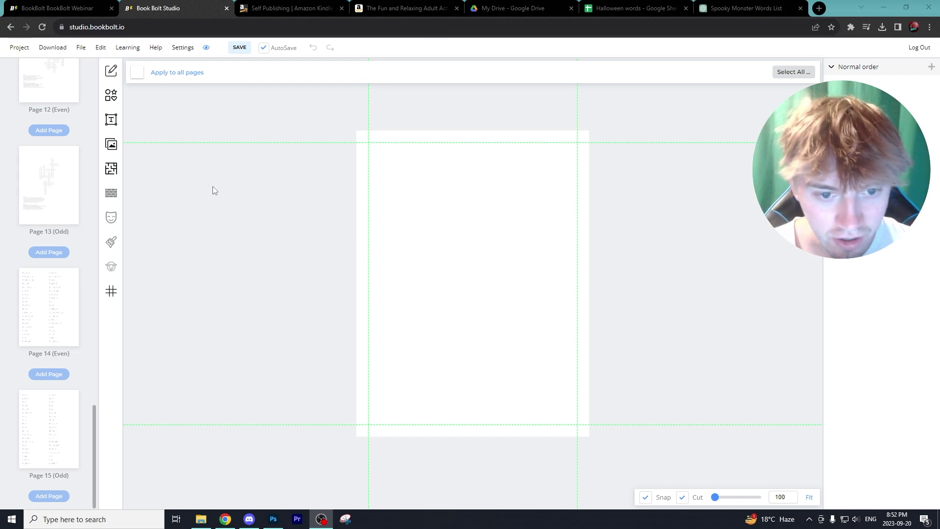
Add the uploaded jack-o'-lantern image to the page 13 crossword, shrunk and placed beside the clues
{"action": "left_click", "coordinate": [70, 203]}
{"action": "left_click", "coordinate": [516, 84]}
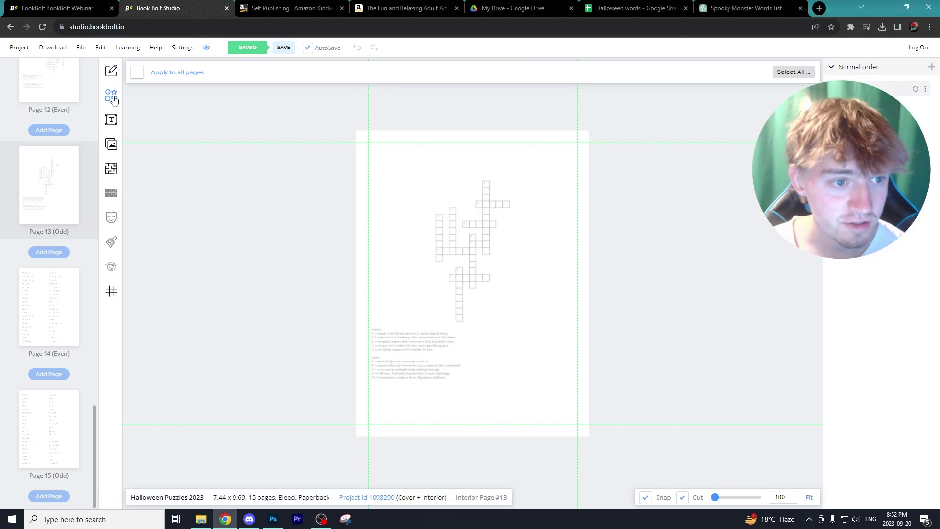
{"action": "scroll", "coordinate": [473, 268], "scroll_direction": "up", "scroll_amount": 3}
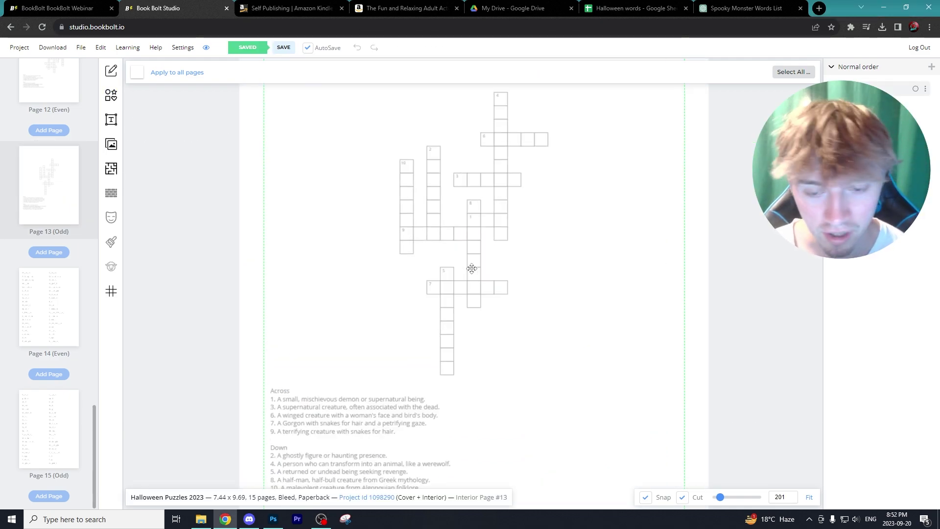
{"action": "scroll", "coordinate": [474, 269], "scroll_direction": "down", "scroll_amount": 3}
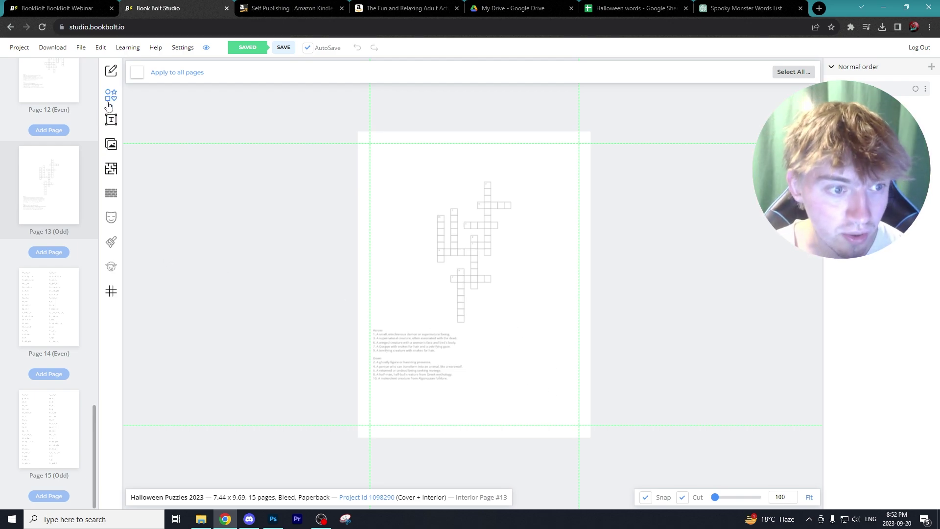
{"action": "left_click", "coordinate": [111, 146]}
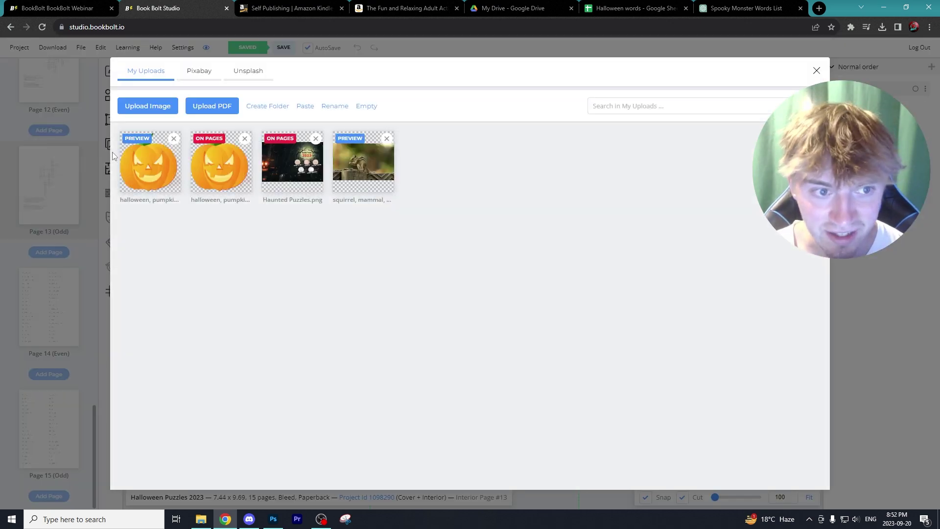
{"action": "left_click", "coordinate": [224, 153]}
{"action": "left_click_drag", "start_coordinate": [579, 385], "coordinate": [529, 371]}
{"action": "mouse_move", "coordinate": [532, 329]}
{"action": "left_mouse_down"}
{"action": "mouse_move", "coordinate": [552, 311]}
{"action": "mouse_move", "coordinate": [541, 335]}
{"action": "left_mouse_up"}
{"action": "left_click", "coordinate": [664, 338]}
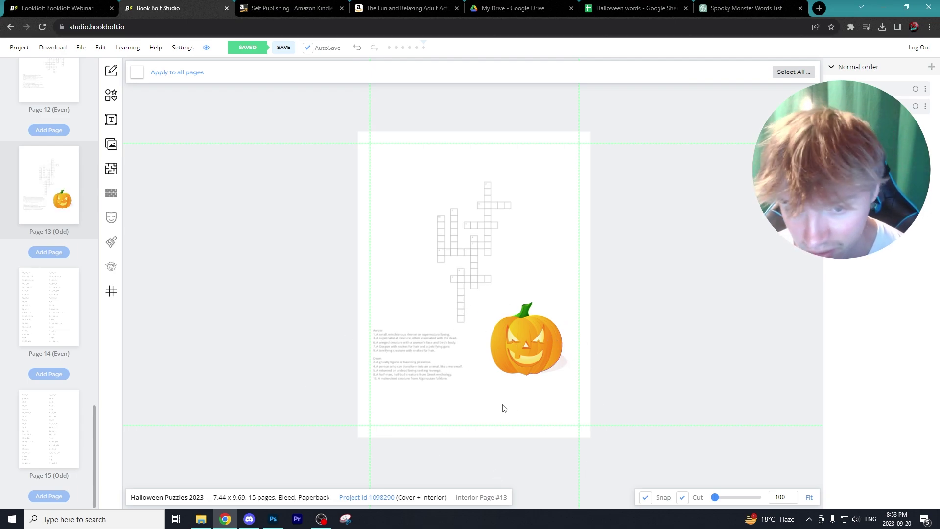
Paste the tall carved pumpkin image onto page 13 and move it to the page's upper-right corner
{"action": "key", "text": "ctrl+v"}
{"action": "left_click_drag", "start_coordinate": [418, 362], "coordinate": [565, 158]}
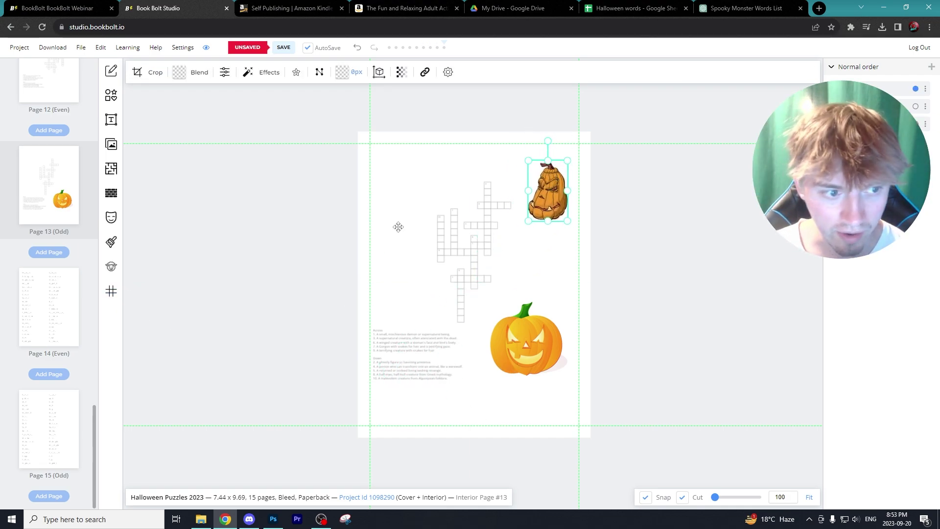
{"action": "left_click", "coordinate": [417, 199]}
Review the earlier puzzle pages and the witch silhouette placed on the page 11 crossword
{"action": "scroll", "coordinate": [54, 201], "scroll_direction": "up", "scroll_amount": 10}
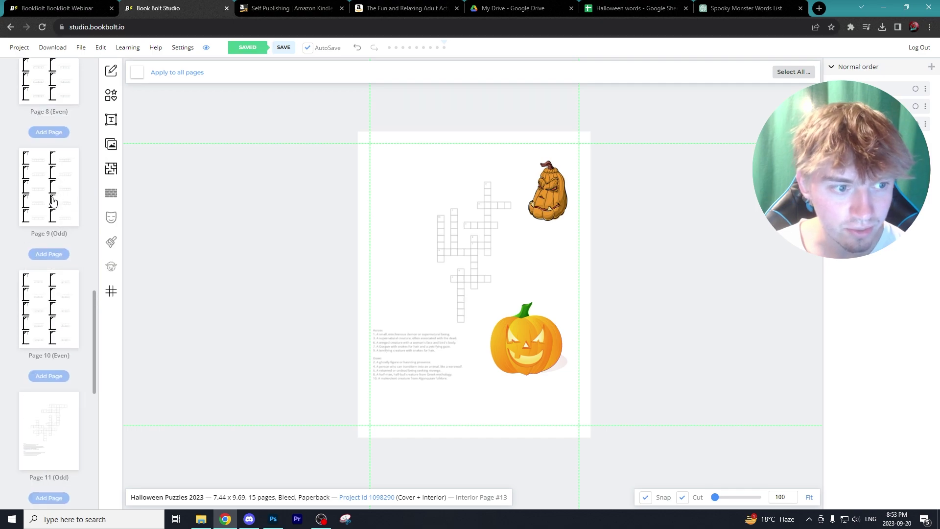
{"action": "scroll", "coordinate": [53, 201], "scroll_direction": "up", "scroll_amount": 15}
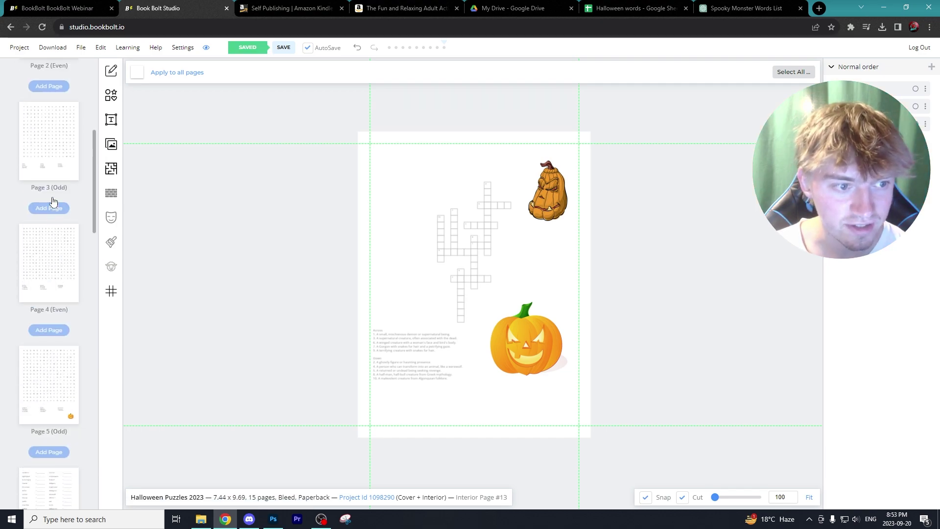
{"action": "left_click", "coordinate": [46, 269]}
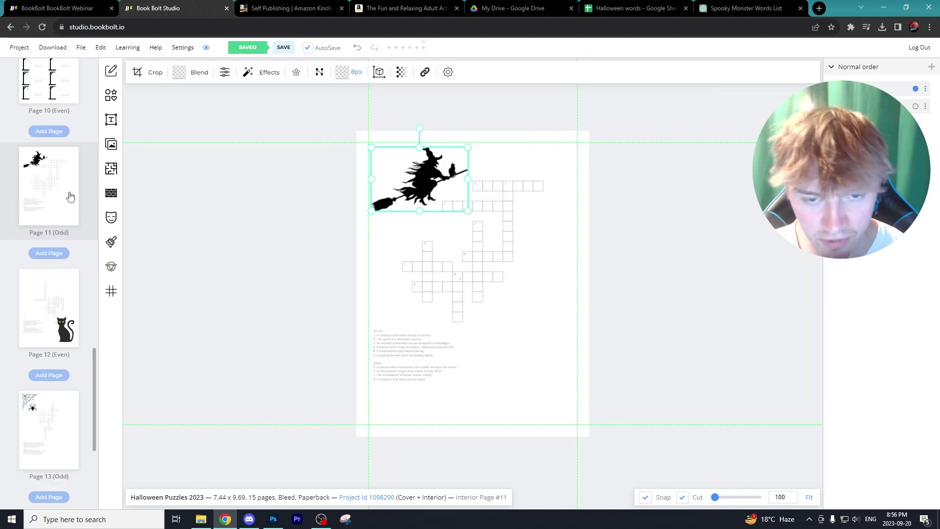
{"action": "left_click", "coordinate": [612, 233]}
On the Kindle Direct Publishing site, join KDP and agree to its Terms and Conditions
{"action": "left_click", "coordinate": [297, 6]}
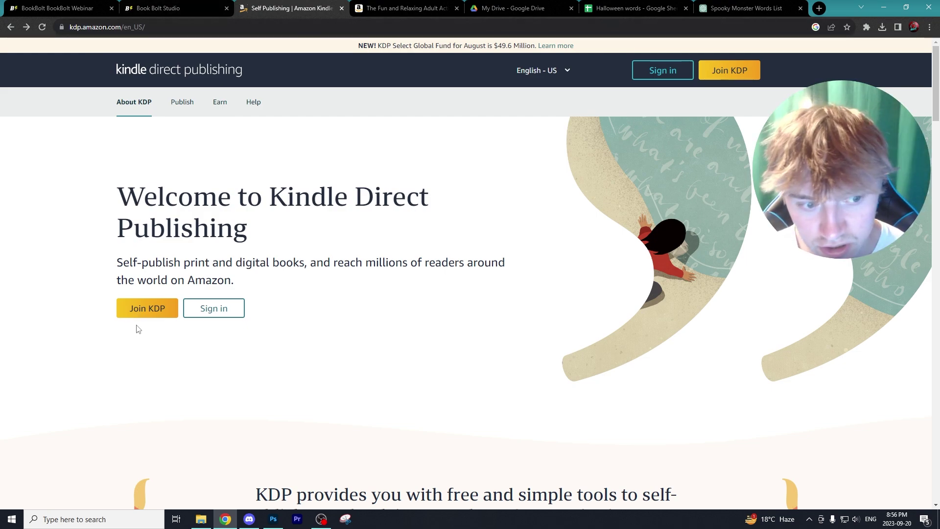
{"action": "left_click", "coordinate": [152, 310]}
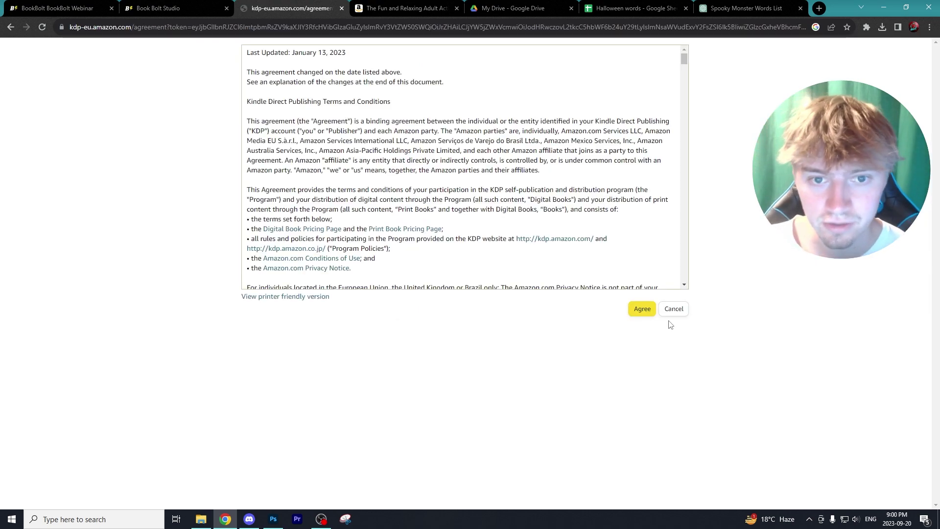
{"action": "left_click", "coordinate": [641, 309]}
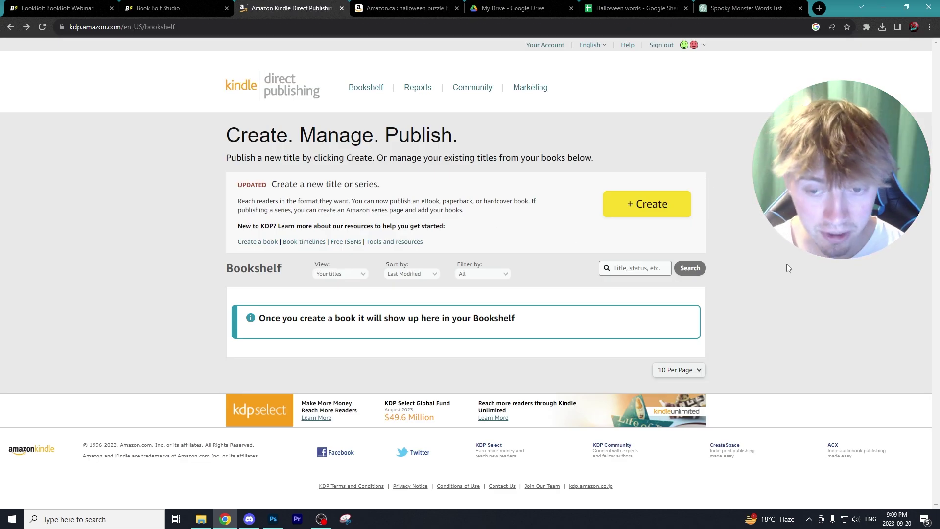
Start creating a new title from the KDP Bookshelf
{"action": "left_click", "coordinate": [669, 206]}
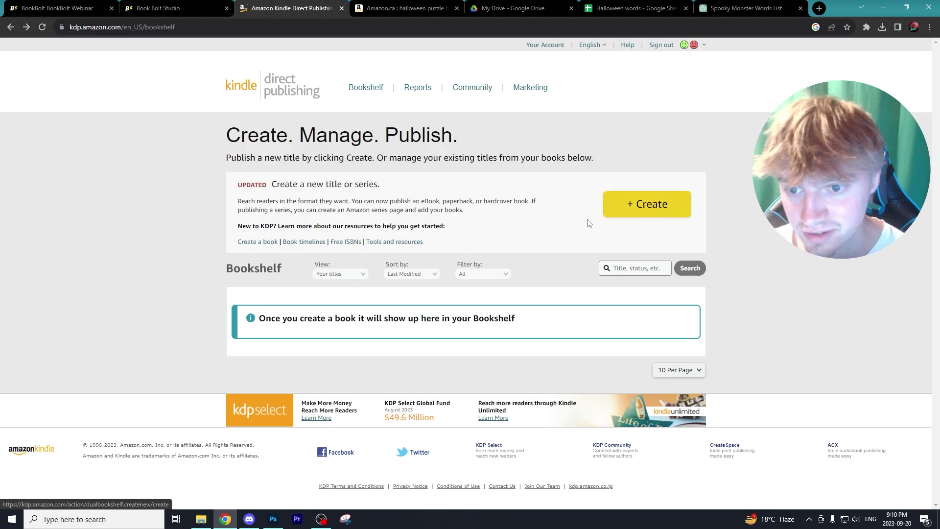